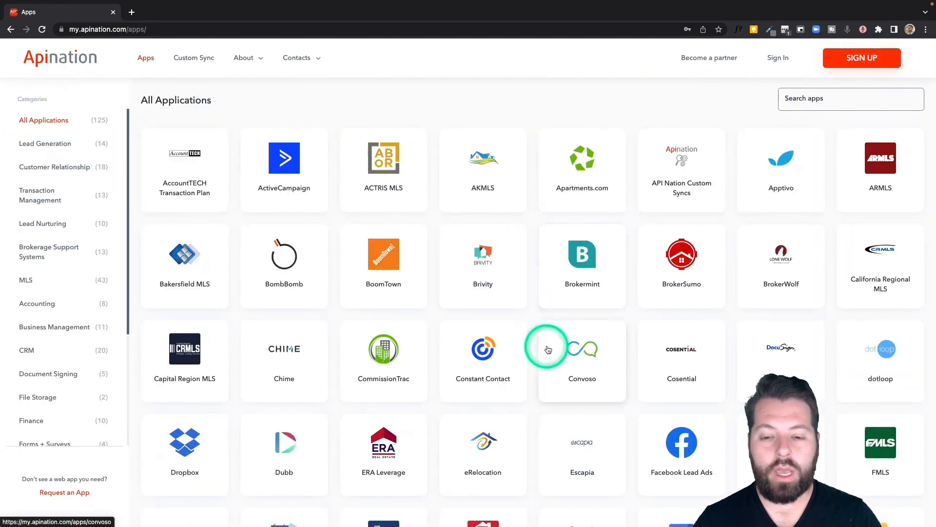
Choose MoxiWorks from the application catalogue and pick Google Contacts as the app to sync it with.
scroll(547, 341, down, 2)
scroll(547, 347, down, 10)
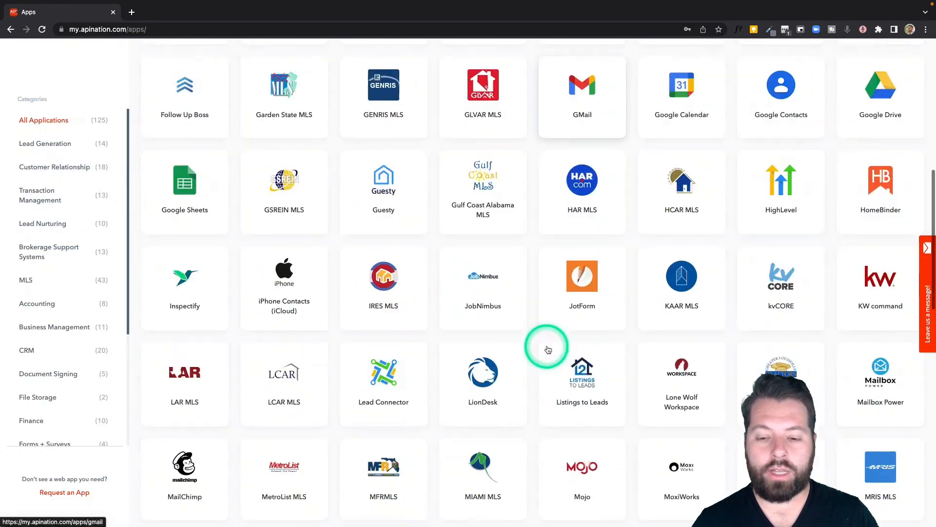
click(681, 325)
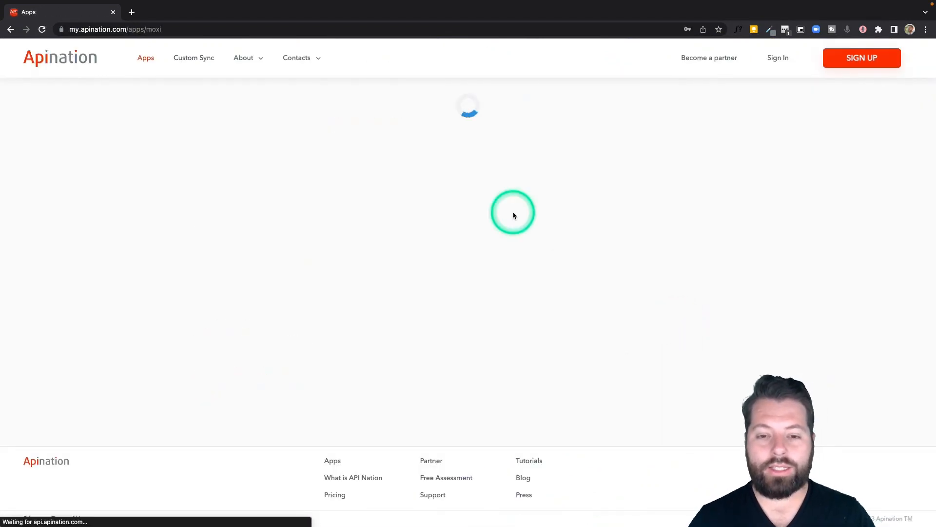
scroll(522, 386, down, 4)
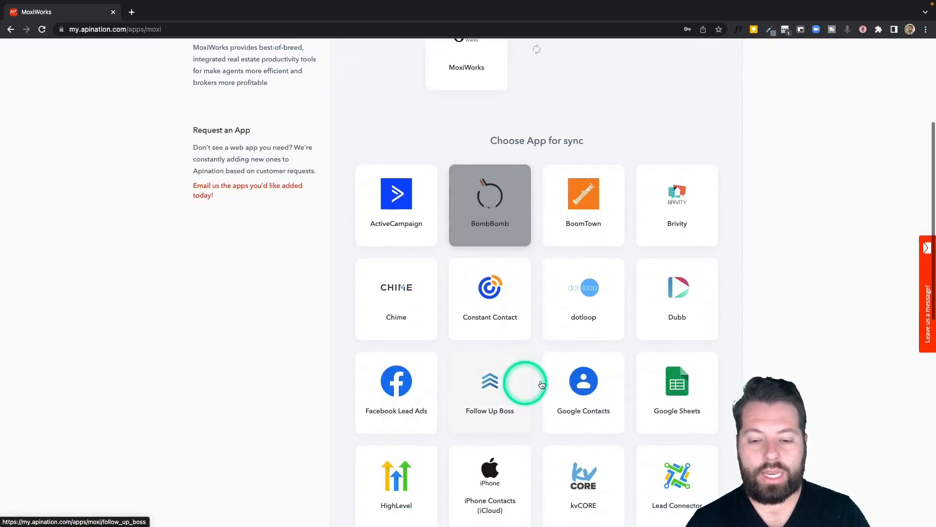
click(576, 382)
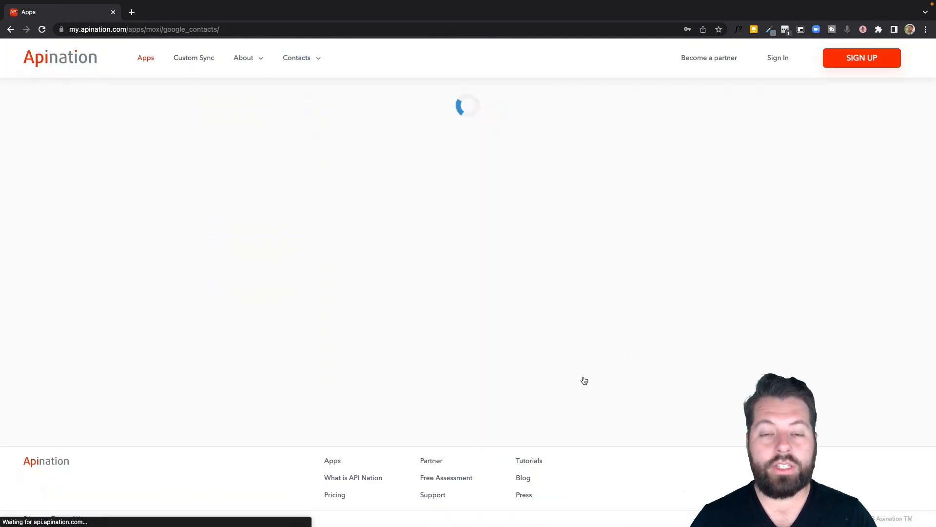
Activate the "Sync Upserted Contacts from Moxi to Google Contacts people" integration.
click(453, 382)
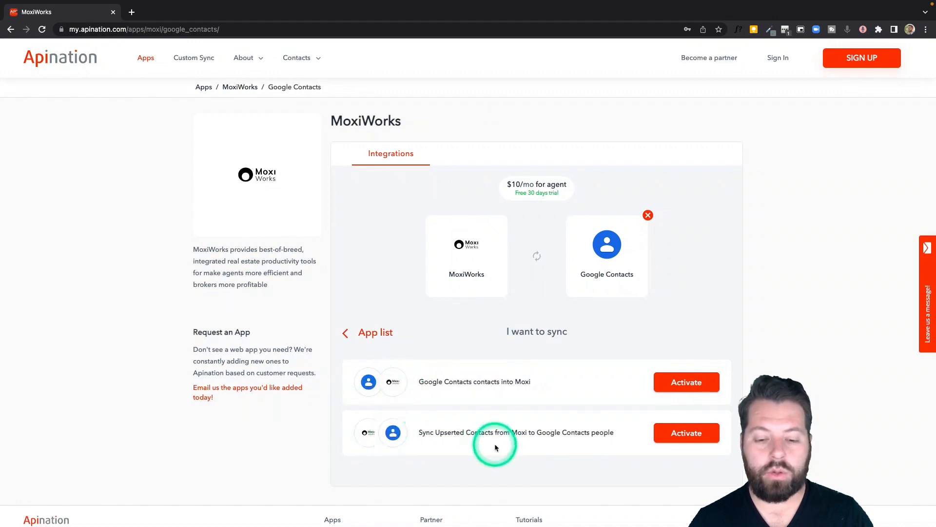
scroll(495, 447, down, 2)
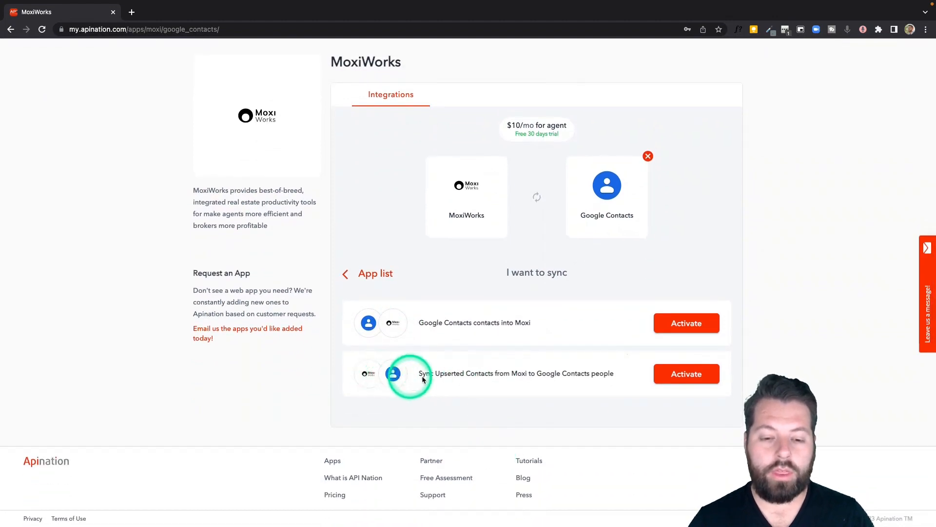
click(684, 379)
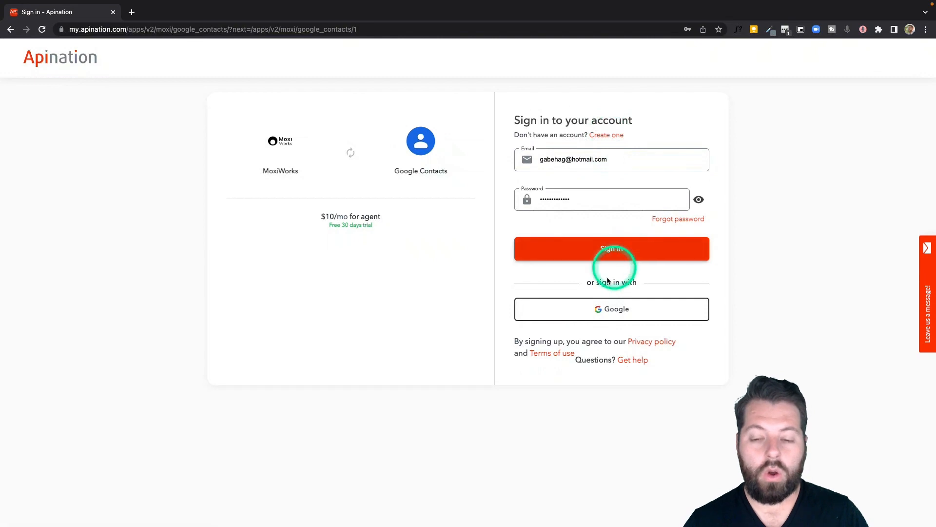
Sign in with the first listed Google account and connect the MoxiWorks account to the sync.
click(604, 311)
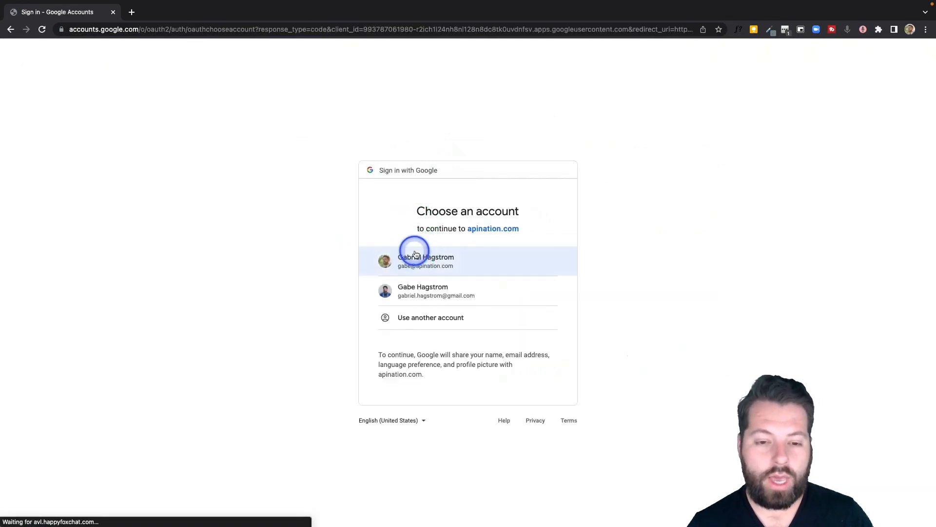
click(415, 251)
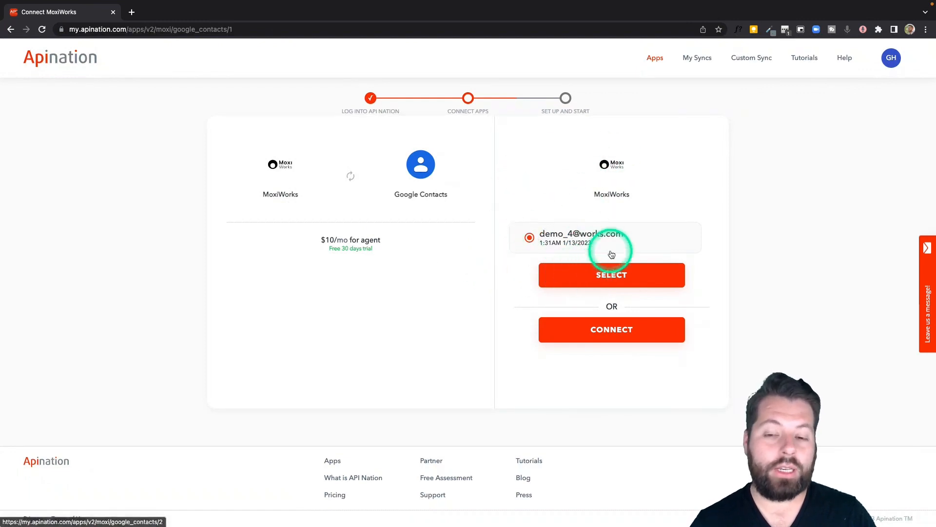
click(615, 335)
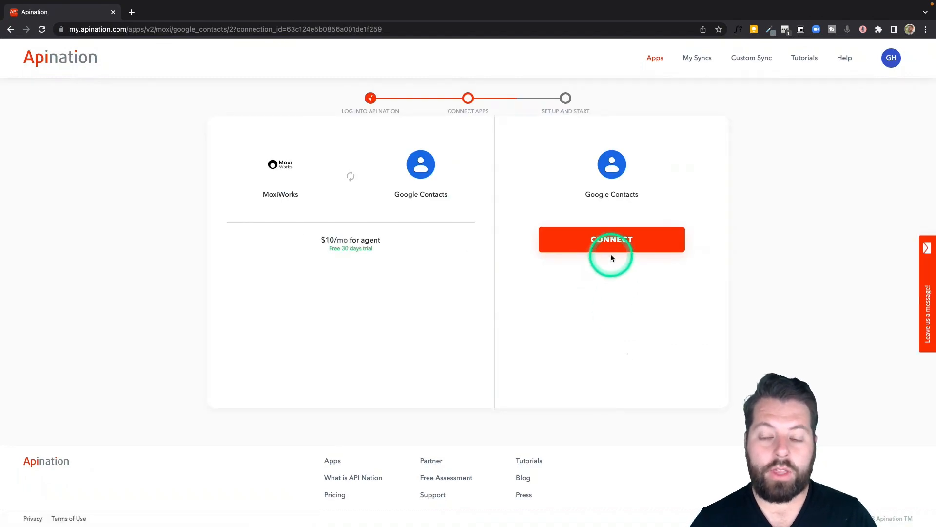
Connect Google Contacts using another Google account and allow Apination for Google Contacts to access its contacts.
click(610, 241)
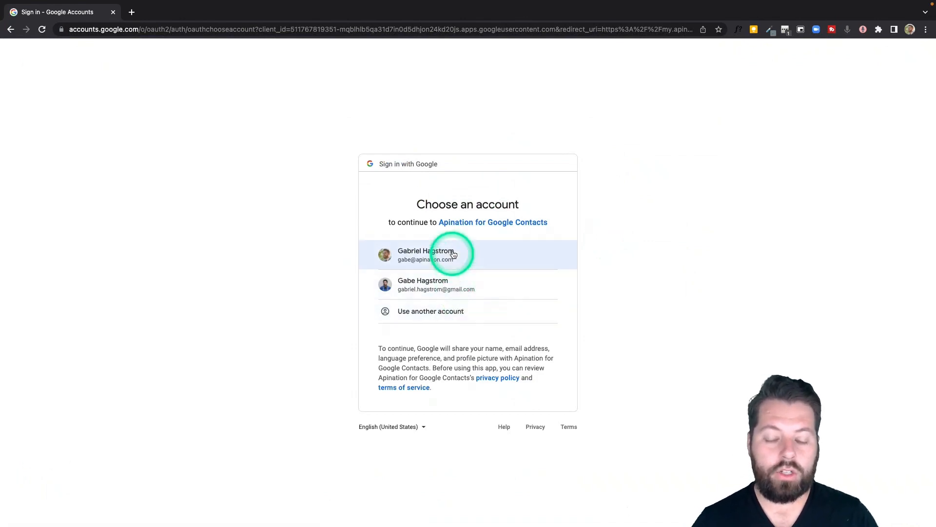
click(443, 314)
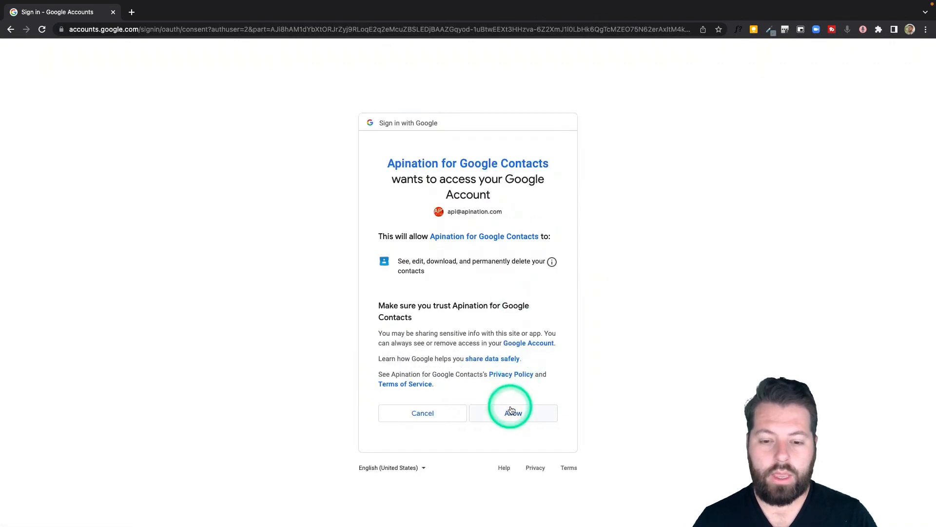
click(509, 414)
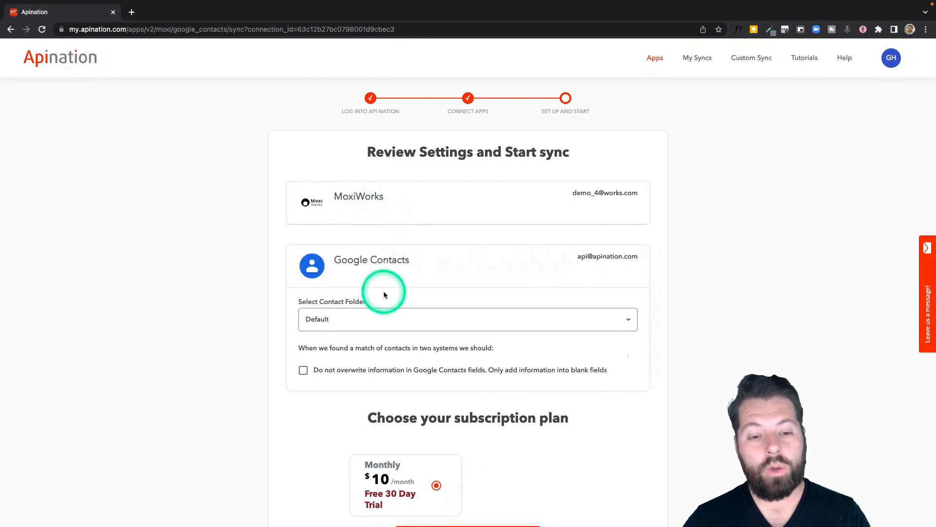
Keep the Default contact folder and subscribe to the $10 monthly plan with the free 30-day trial.
scroll(453, 277, down, 1)
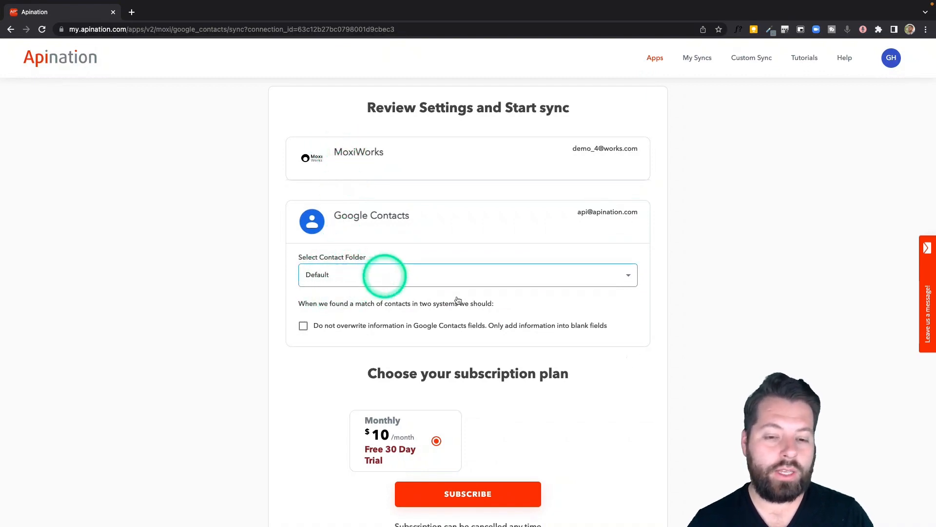
click(628, 276)
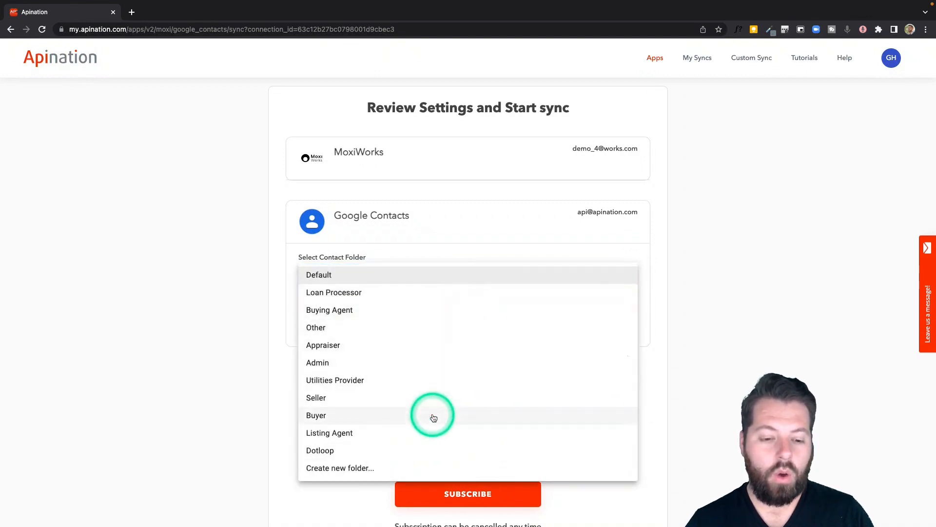
click(315, 276)
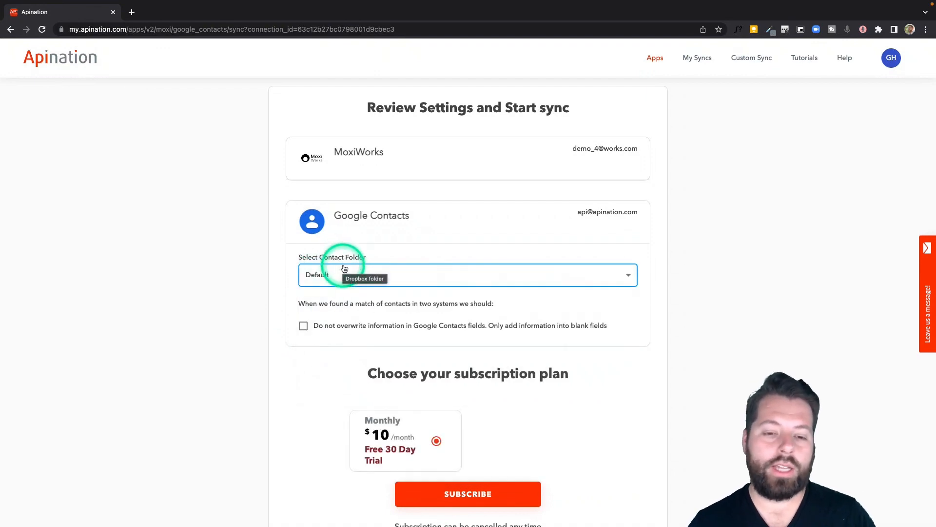
scroll(389, 278, down, 3)
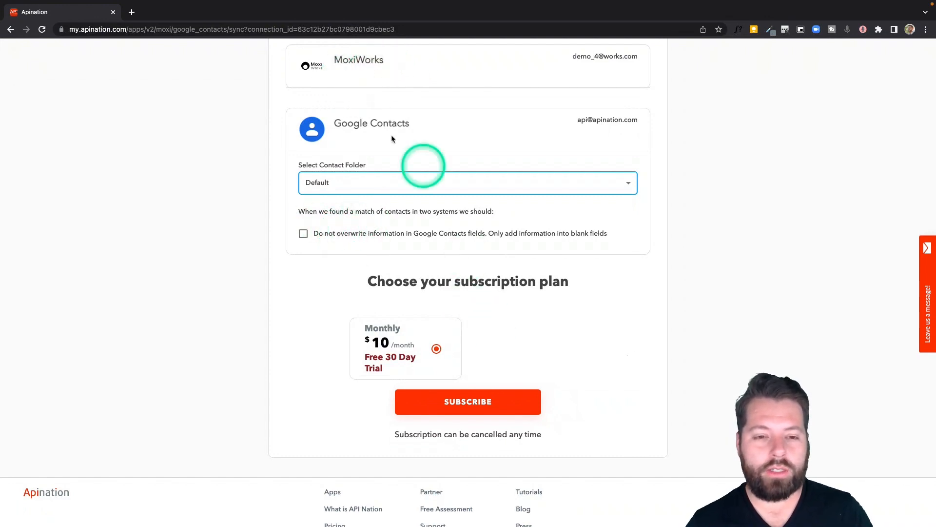
click(476, 399)
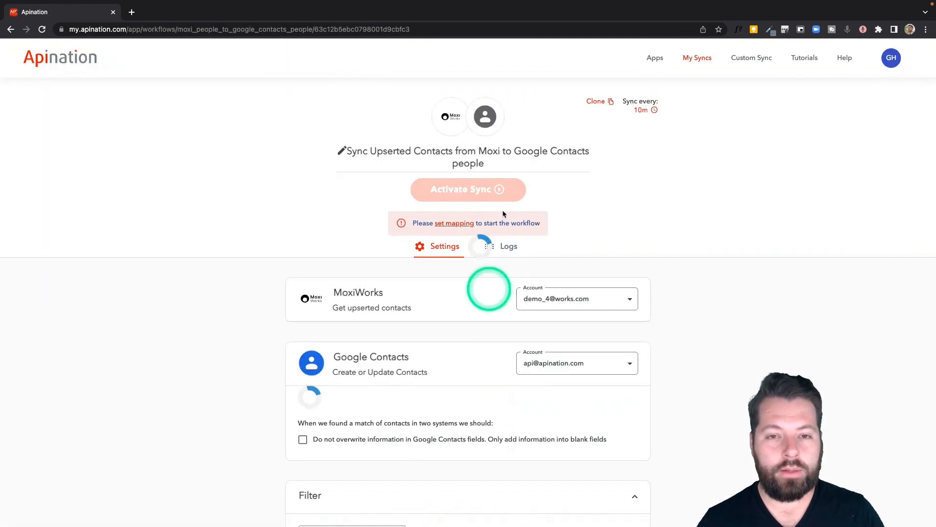
Set the sync filter to contacts whose Label Name contains "Seller".
scroll(243, 328, down, 1)
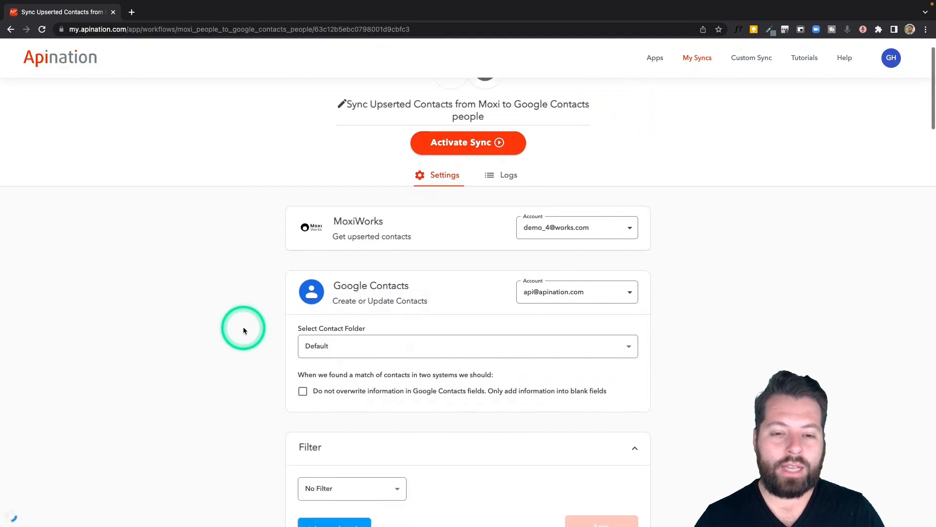
scroll(244, 330, down, 2)
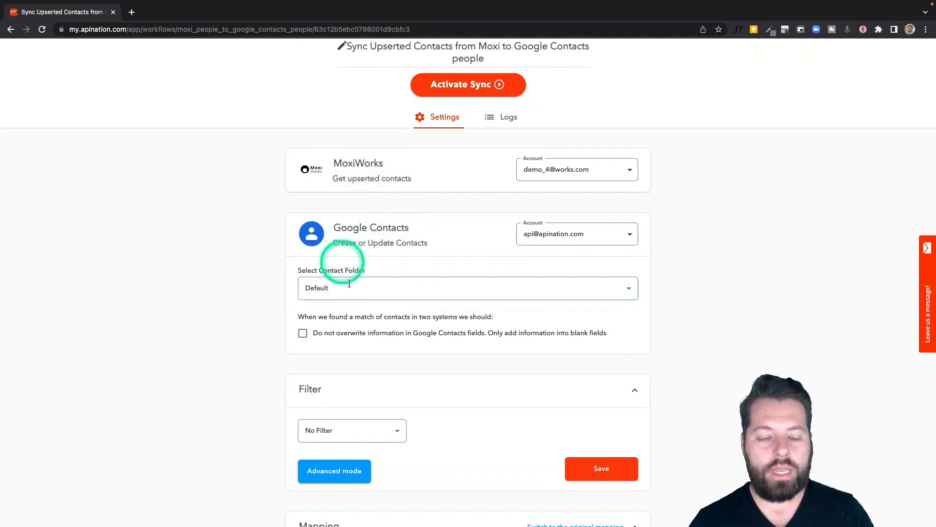
scroll(371, 303, down, 2)
scroll(371, 304, down, 3)
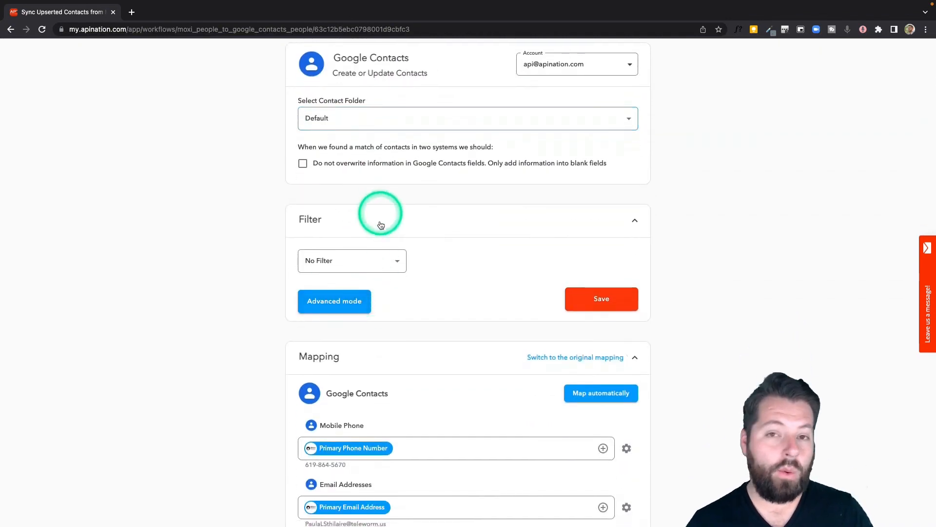
click(395, 259)
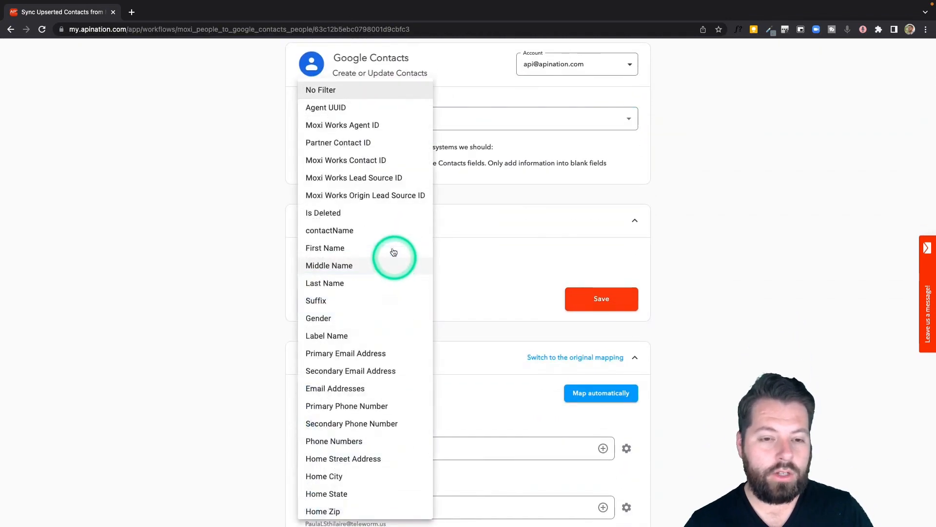
click(349, 342)
click(478, 264)
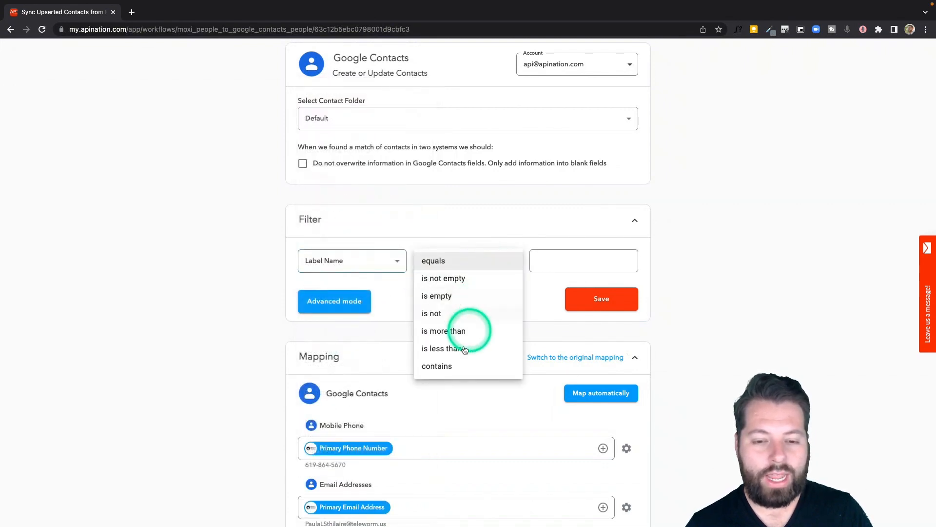
click(458, 372)
click(562, 257)
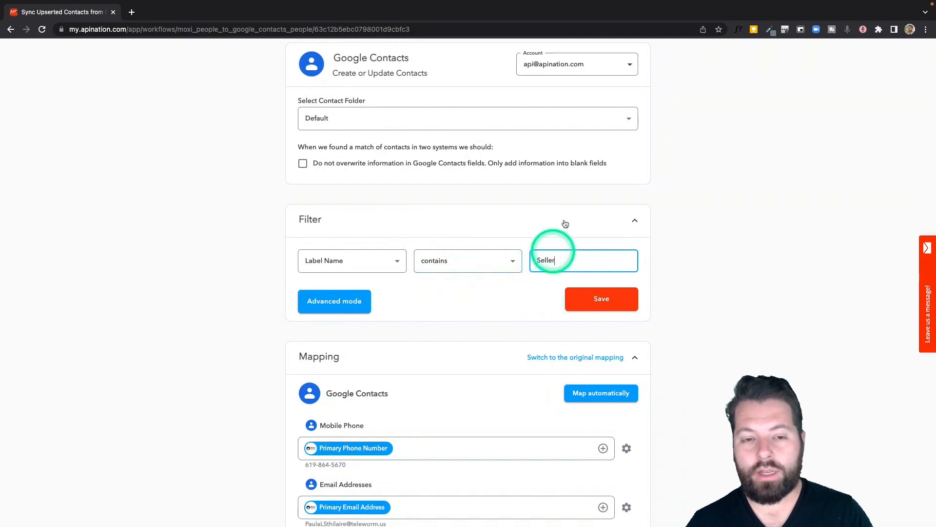
Set the Google Contacts folder to Seller and check it against the filter.
click(634, 117)
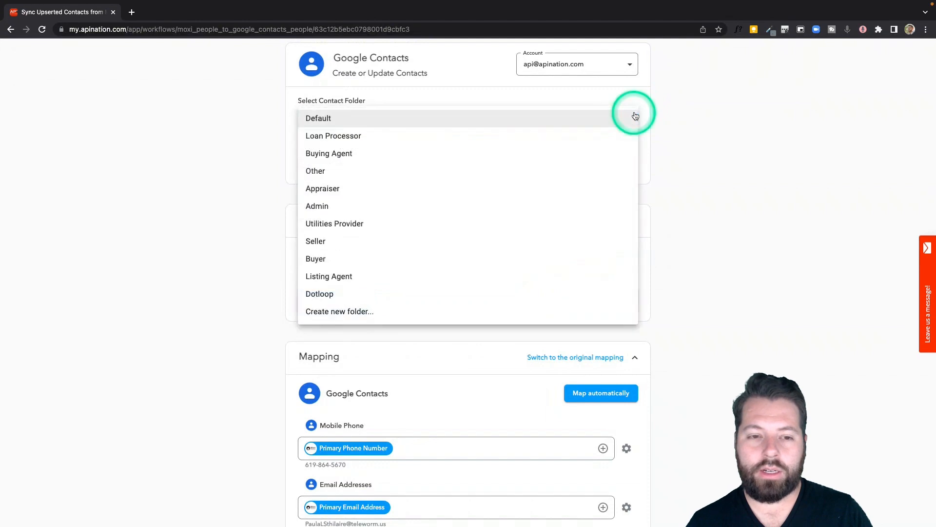
click(344, 241)
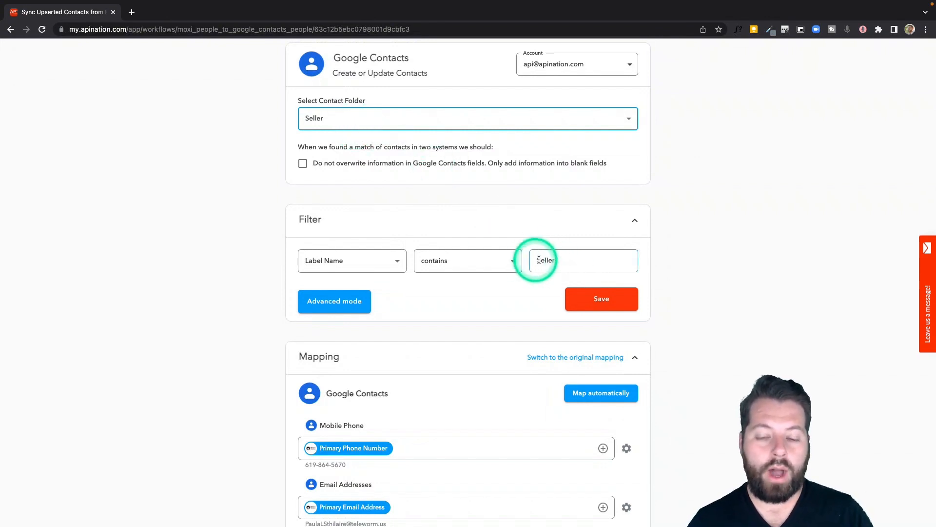
scroll(512, 164, up, 5)
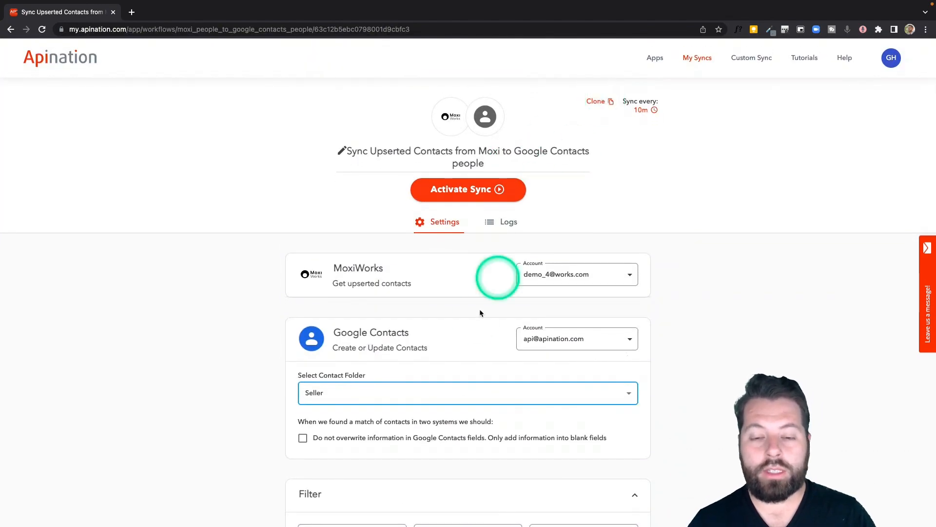
scroll(475, 318, down, 8)
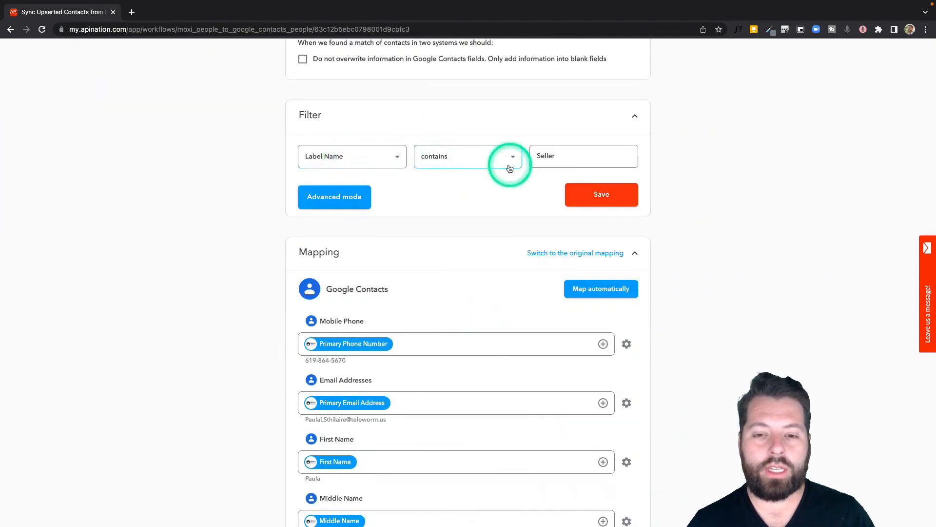
scroll(514, 167, down, 1)
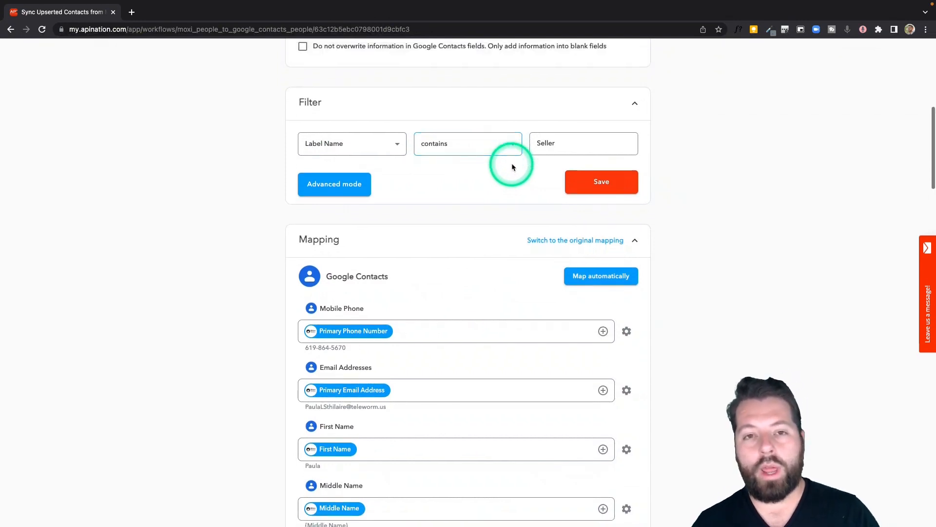
Reset the Google Contacts folder to Default and the sync filter to No Filter.
scroll(512, 167, up, 3)
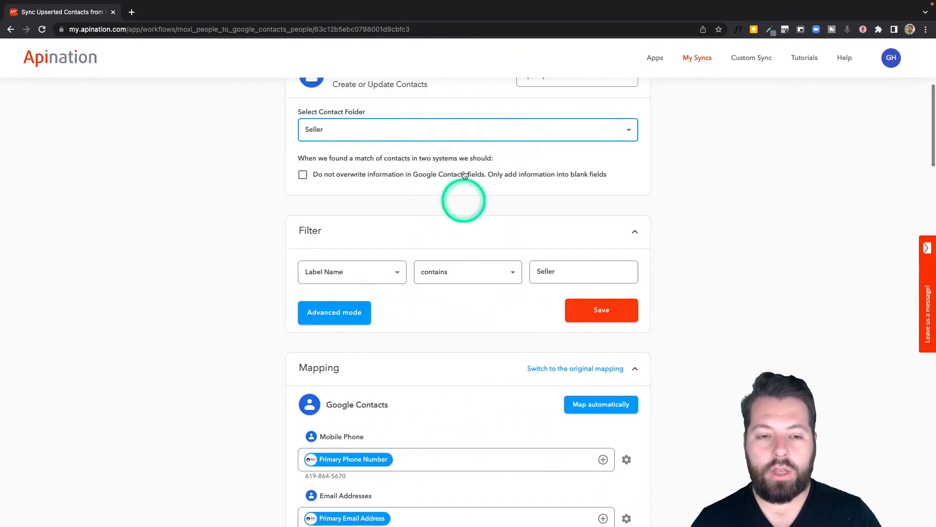
click(531, 133)
click(376, 61)
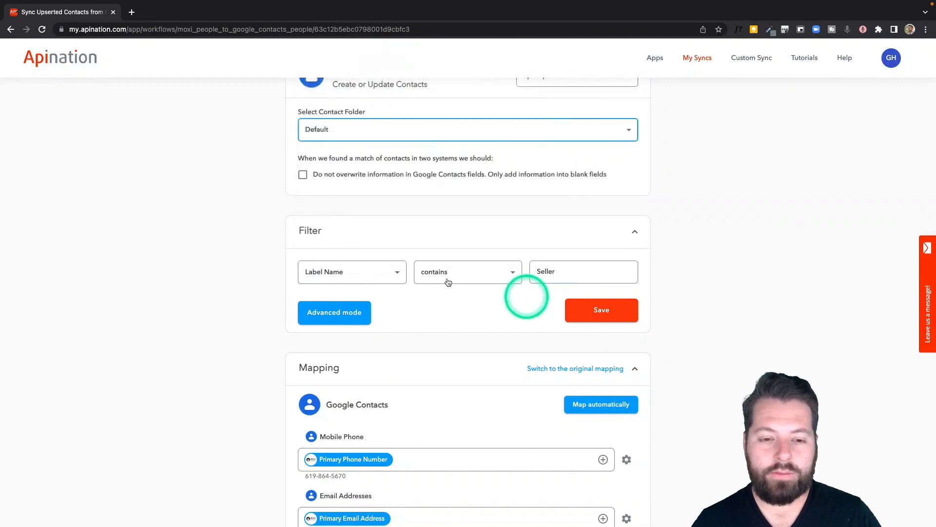
click(394, 273)
click(342, 60)
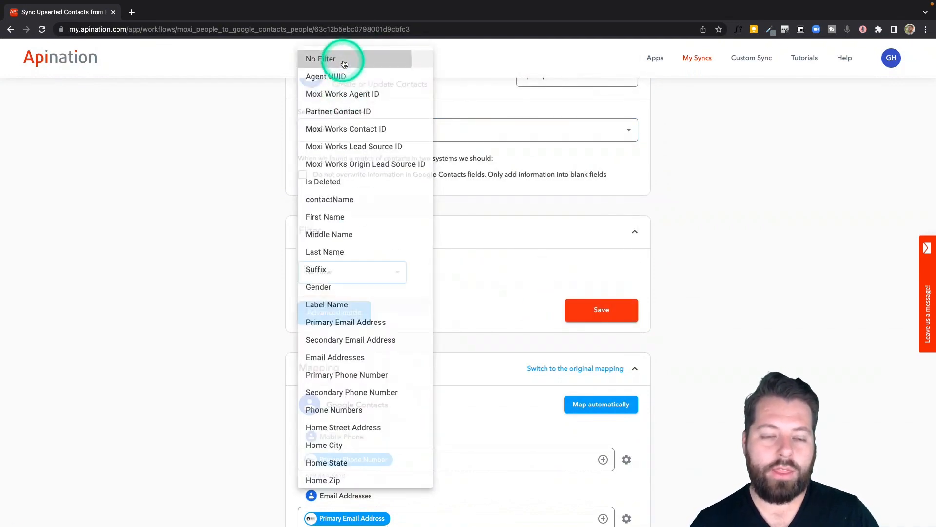
click(431, 214)
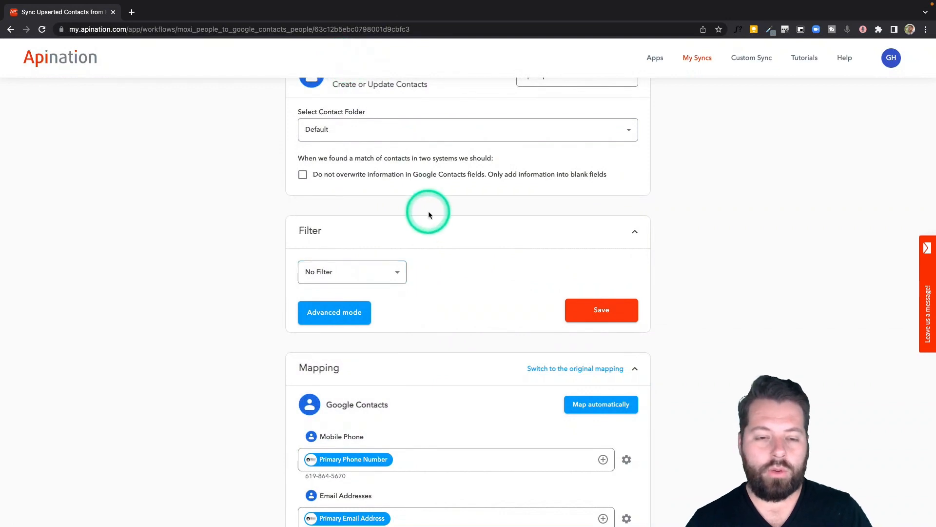
Map the Google Contacts Home Phone field to the MoxiWorks Secondary Phone Number.
scroll(429, 214, up, 2)
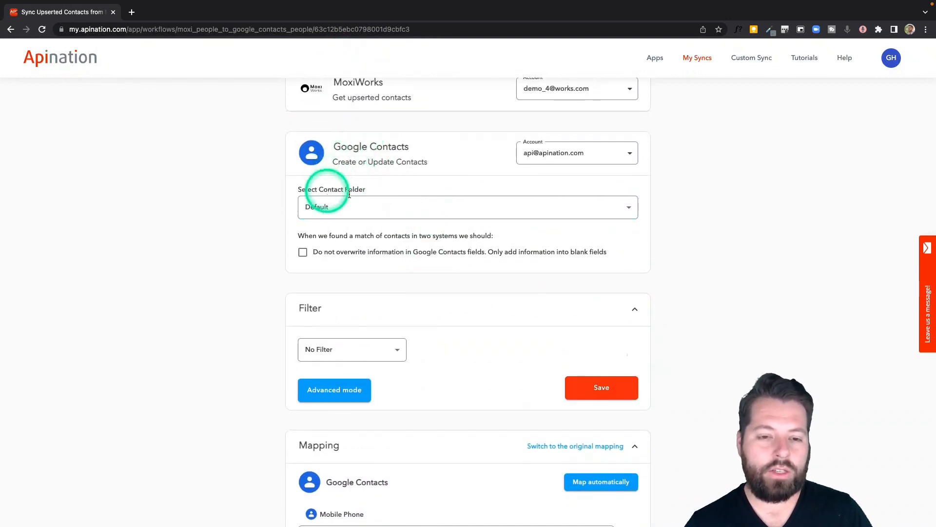
scroll(418, 343, down, 2)
scroll(418, 343, down, 8)
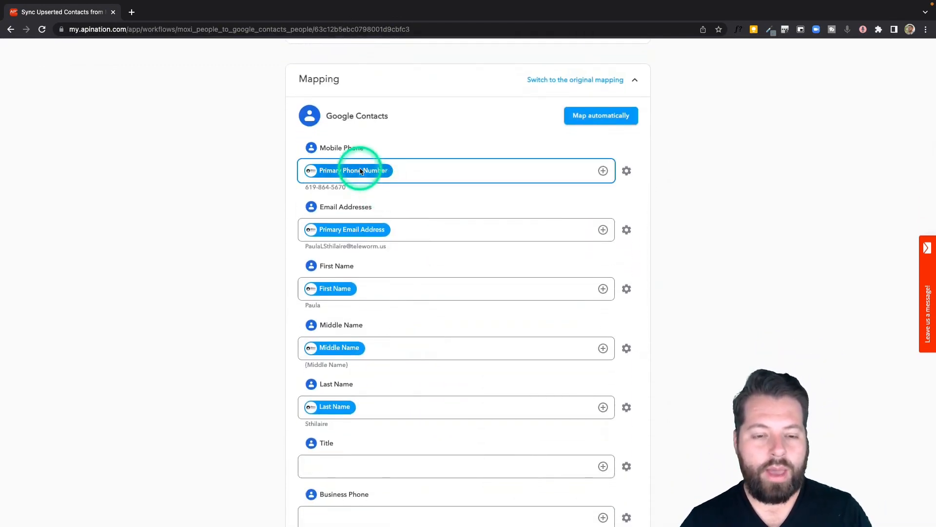
scroll(365, 239, down, 1)
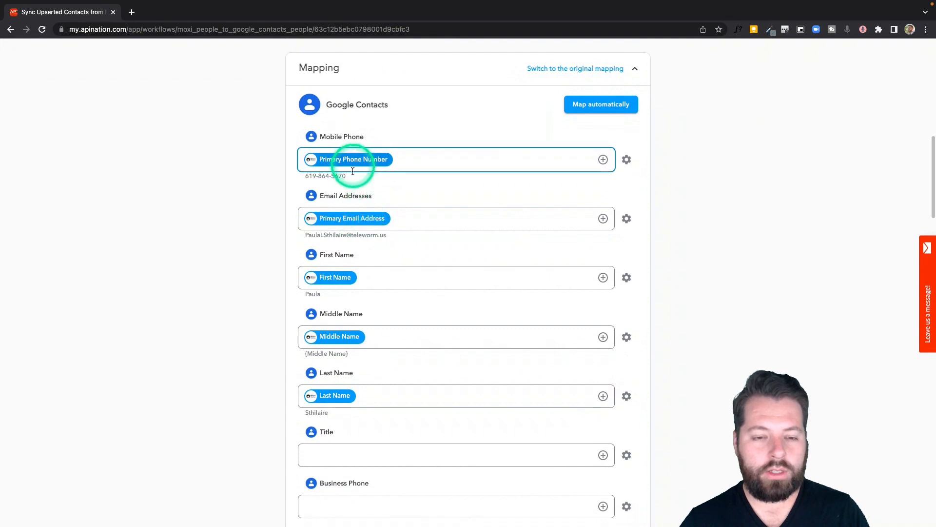
scroll(334, 361, down, 5)
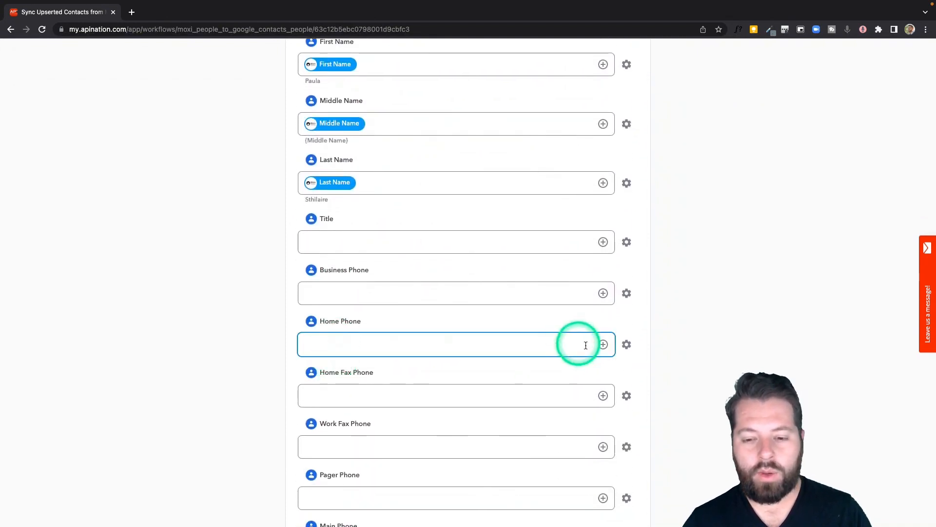
click(603, 344)
click(501, 373)
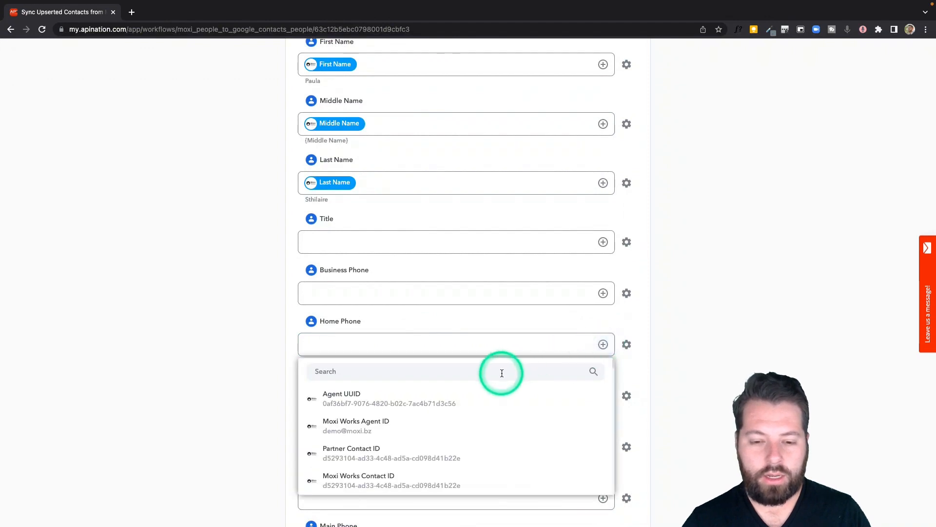
text(phon)
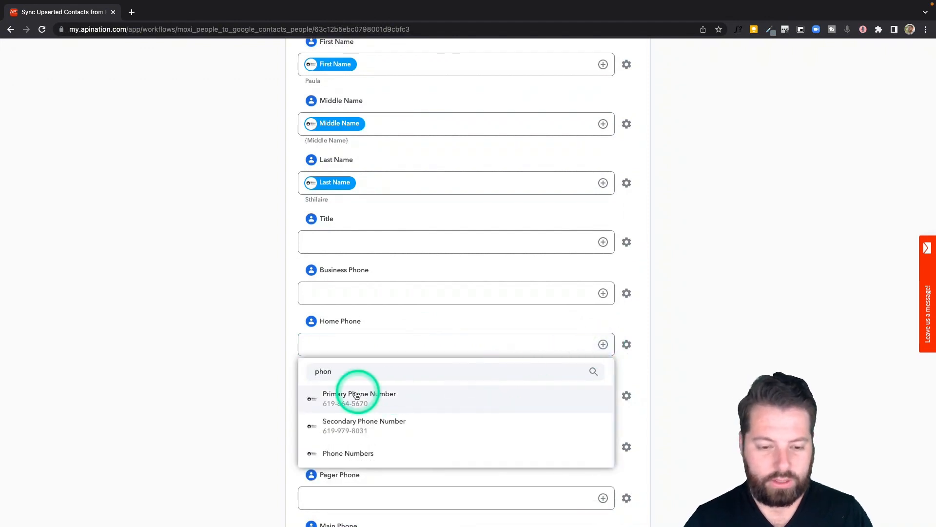
click(363, 424)
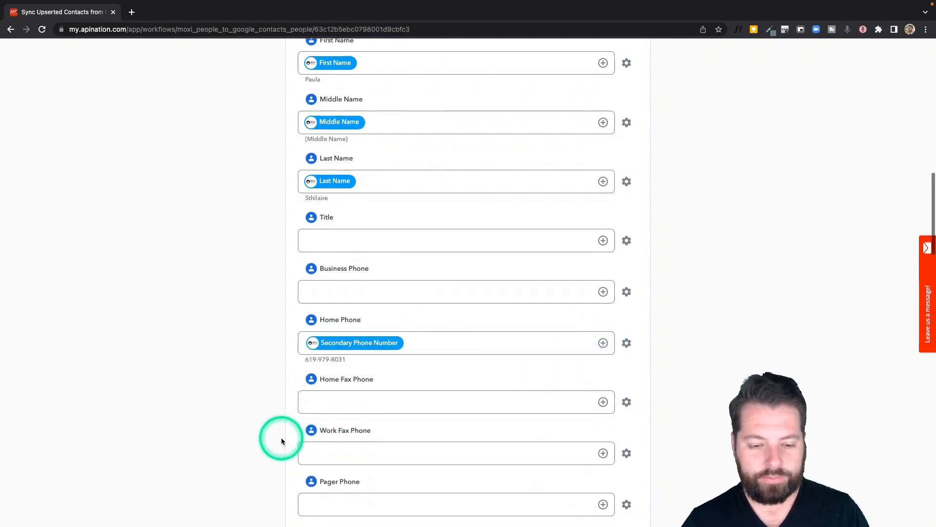
Review the remaining field mappings and start running the Moxi to Google Contacts sync.
scroll(282, 439, down, 8)
scroll(281, 440, down, 12)
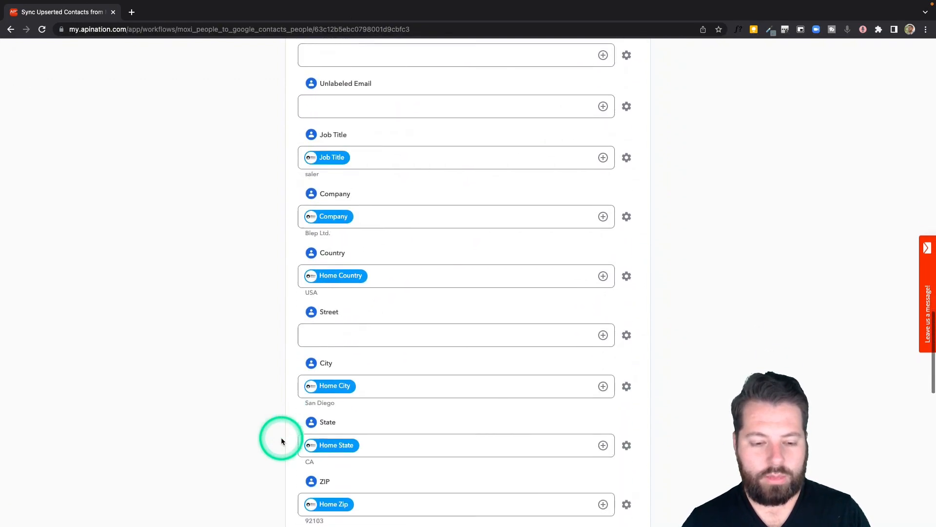
scroll(281, 440, down, 1)
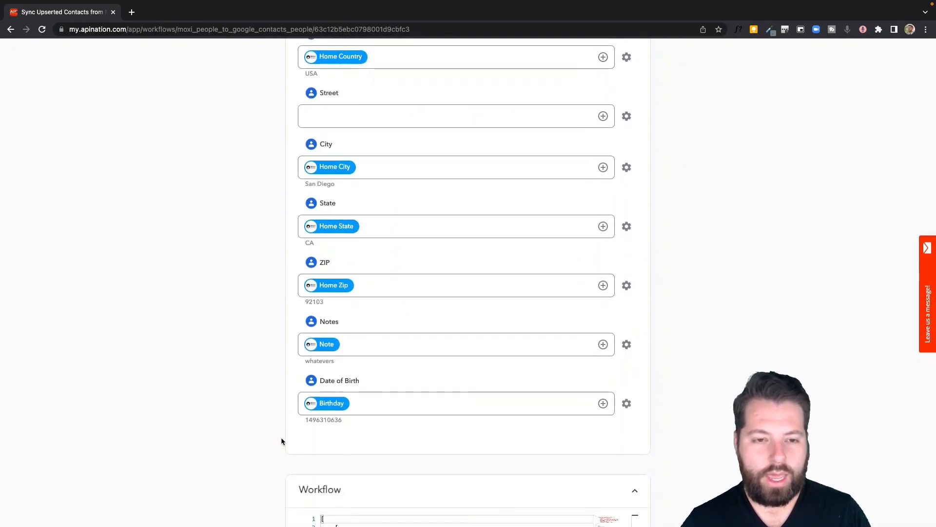
scroll(281, 441, up, 20)
scroll(281, 440, down, 1)
click(483, 195)
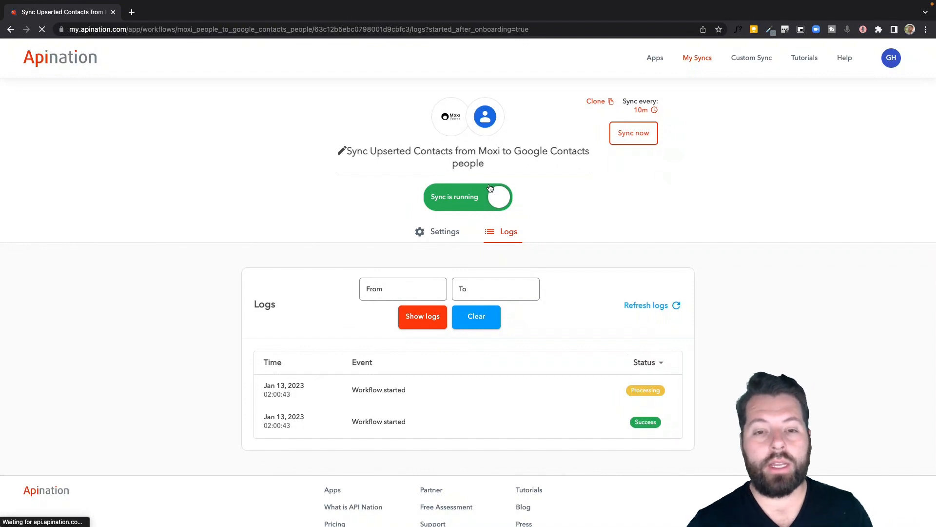
Open the MoxiWorks integrations, choose Google Contacts as the paired app and activate "Google Contacts contacts into Moxi".
click(451, 130)
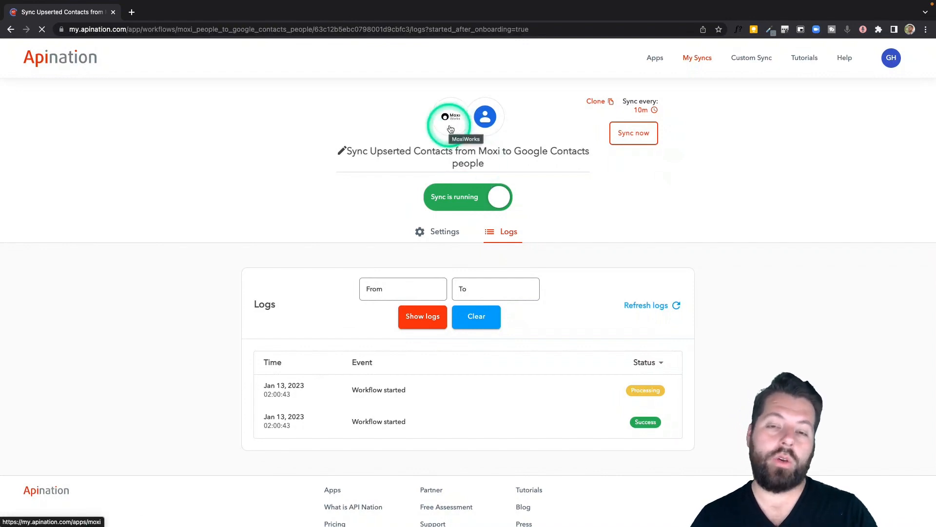
click(485, 114)
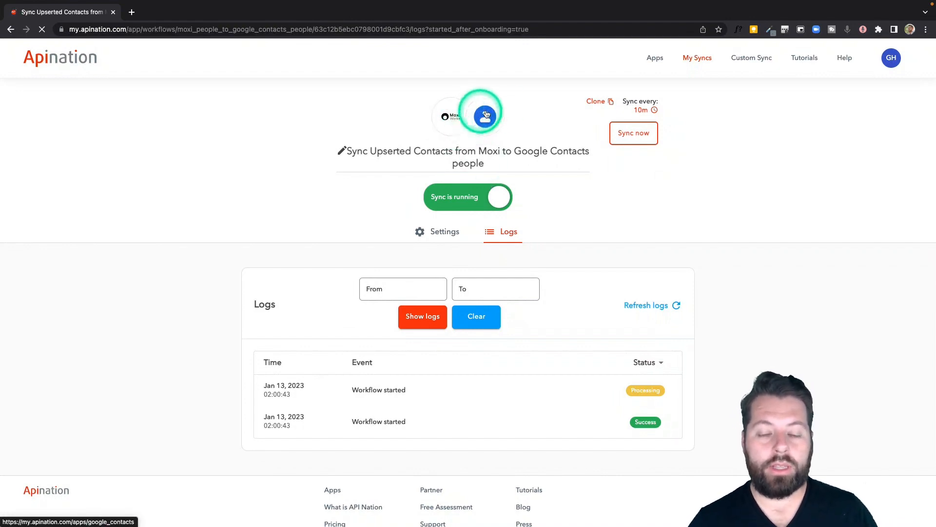
click(453, 124)
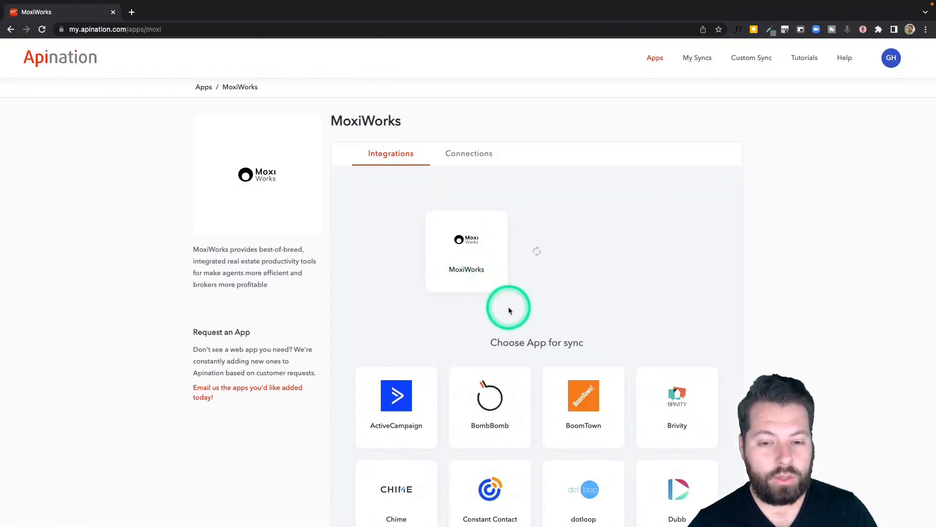
scroll(508, 307, down, 5)
click(561, 317)
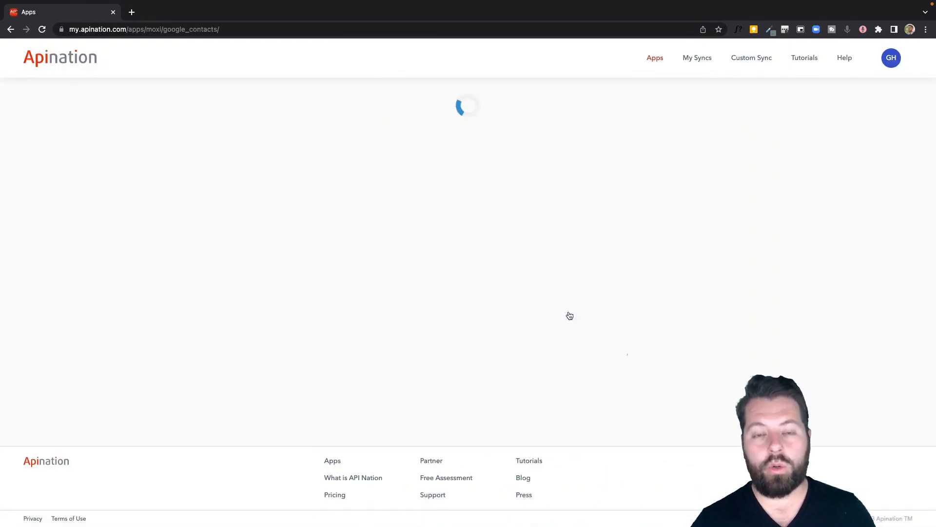
scroll(540, 352, down, 2)
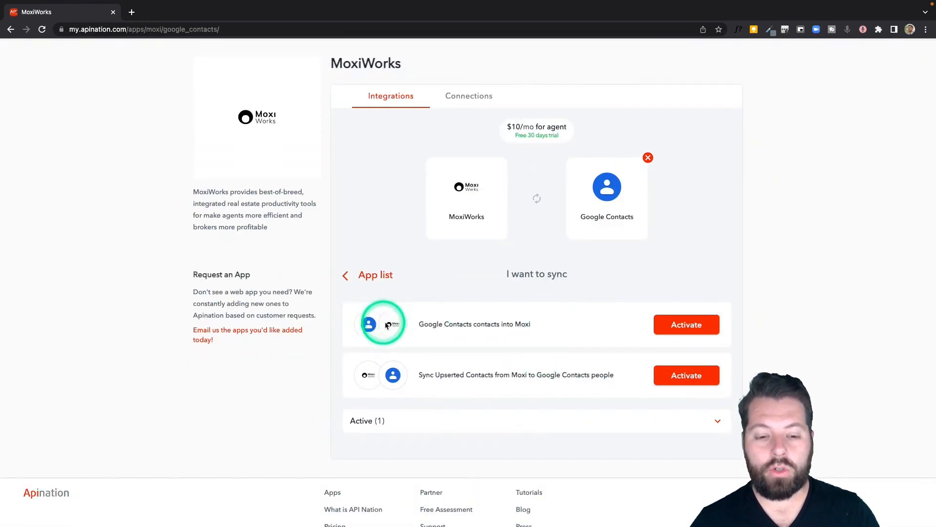
click(694, 324)
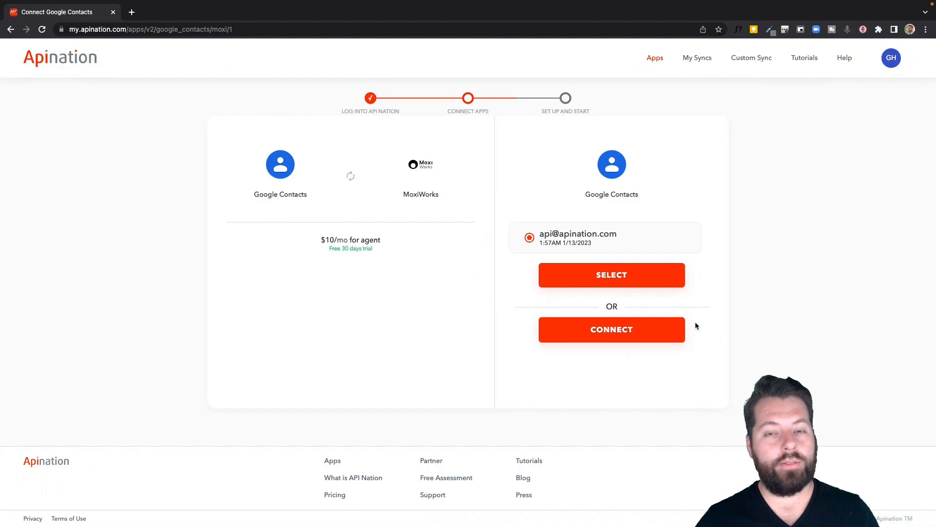
Use the already connected Google Contacts and MoxiWorks accounts for the new sync.
click(670, 292)
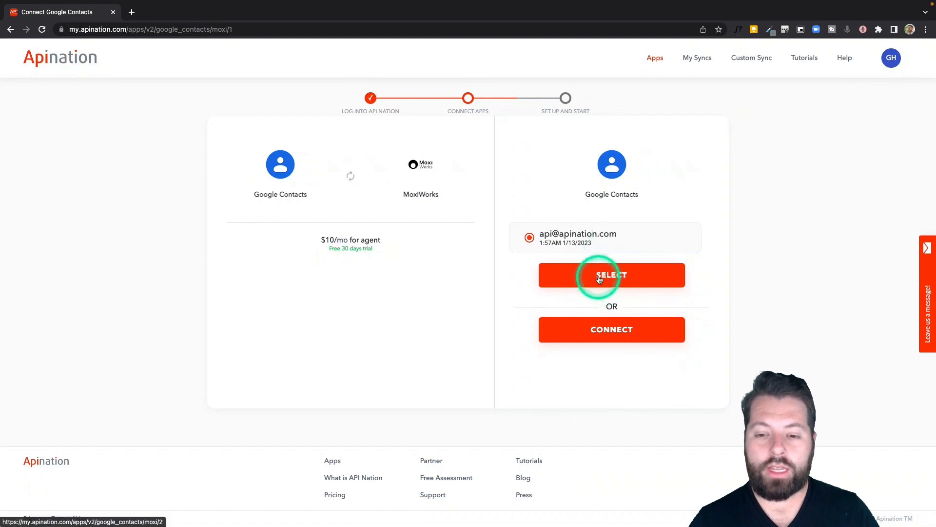
click(601, 276)
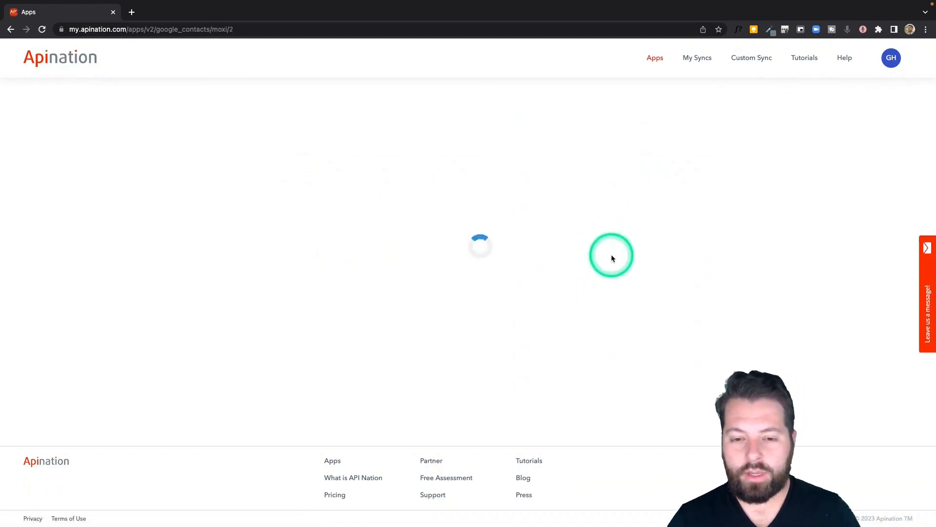
click(605, 277)
Check the available contact groups, keep Default, and subscribe the Google Contacts into Moxi sync to the $10 monthly plan with the free 30-day trial.
scroll(266, 341, down, 1)
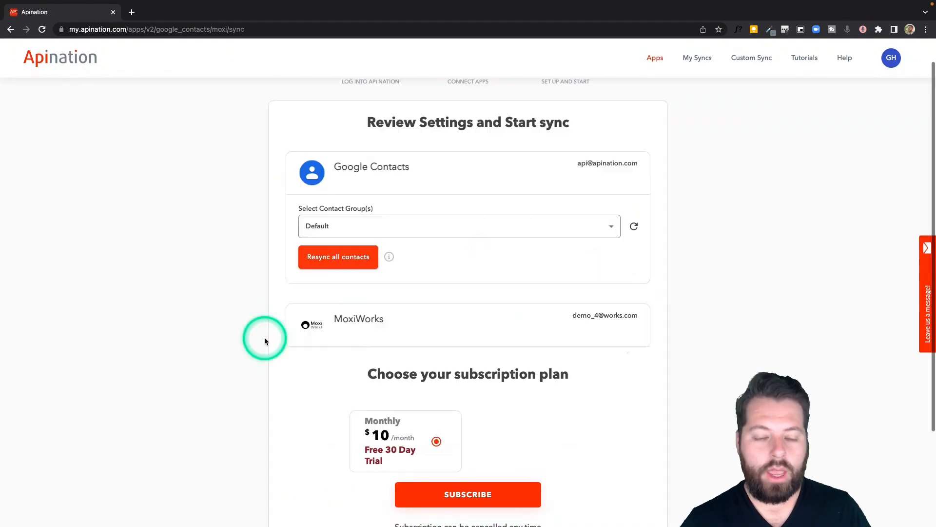
click(411, 234)
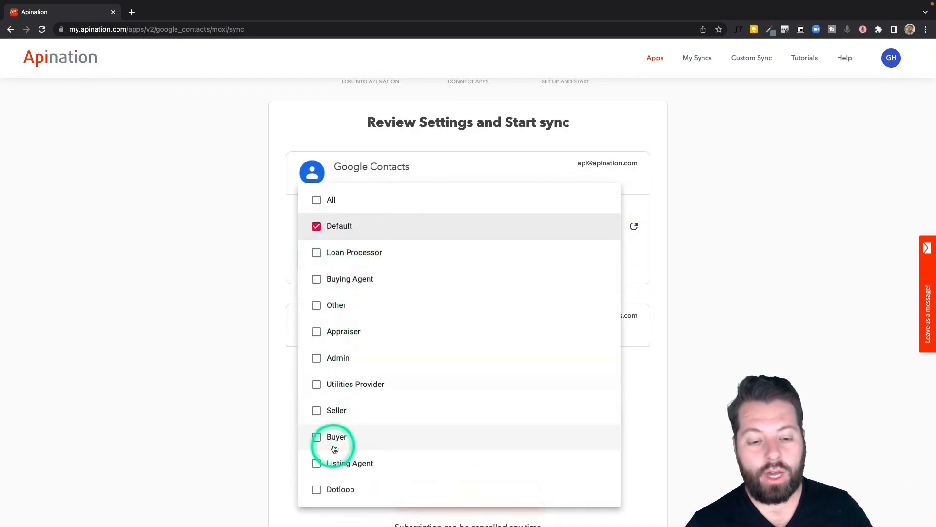
click(269, 268)
scroll(427, 343, down, 3)
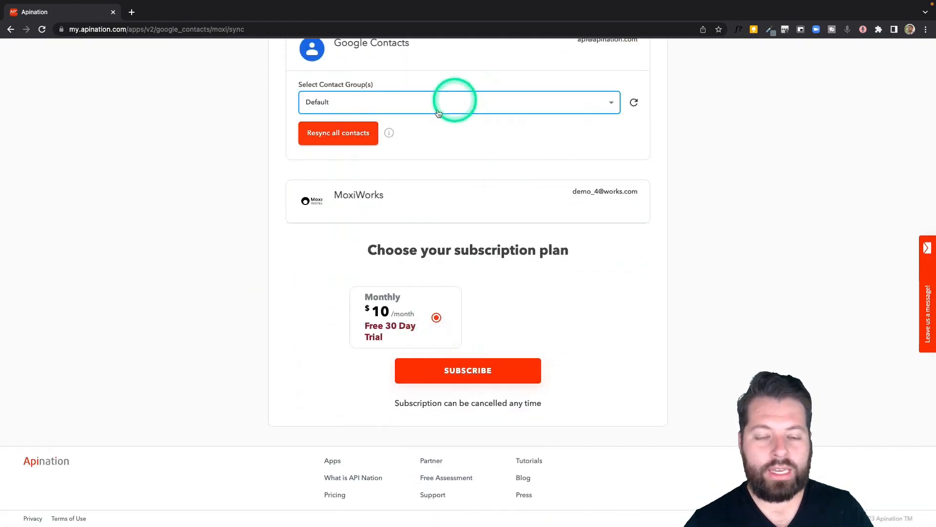
click(488, 364)
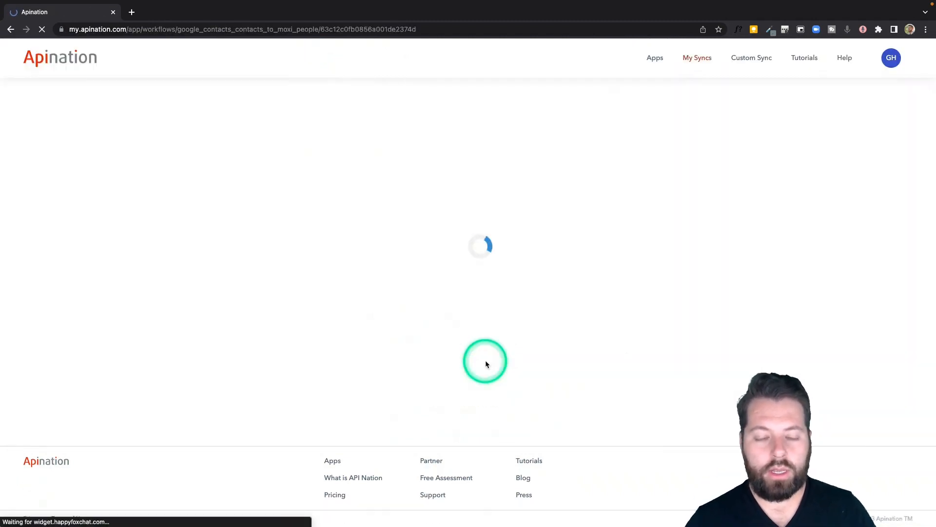
Look through the Google Contacts fields available for filtering, leaving the sync on No Filter.
scroll(485, 360, down, 5)
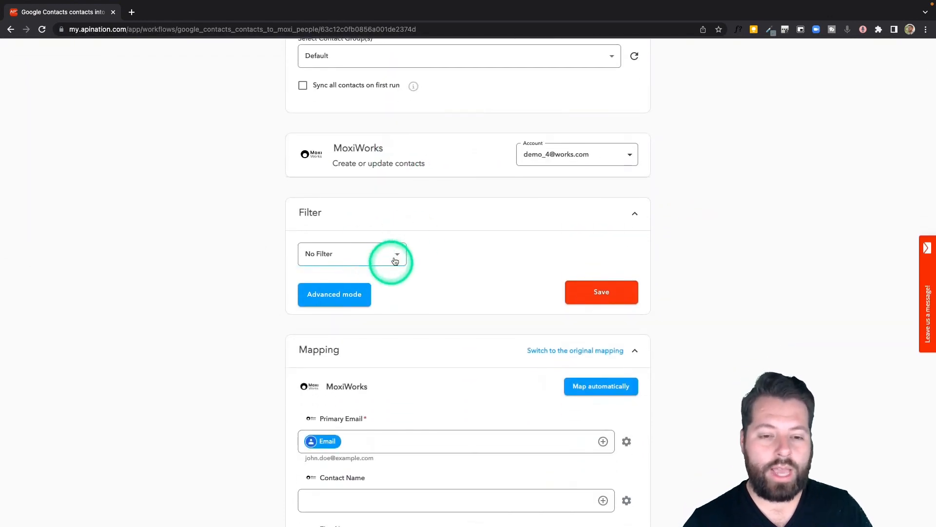
click(396, 255)
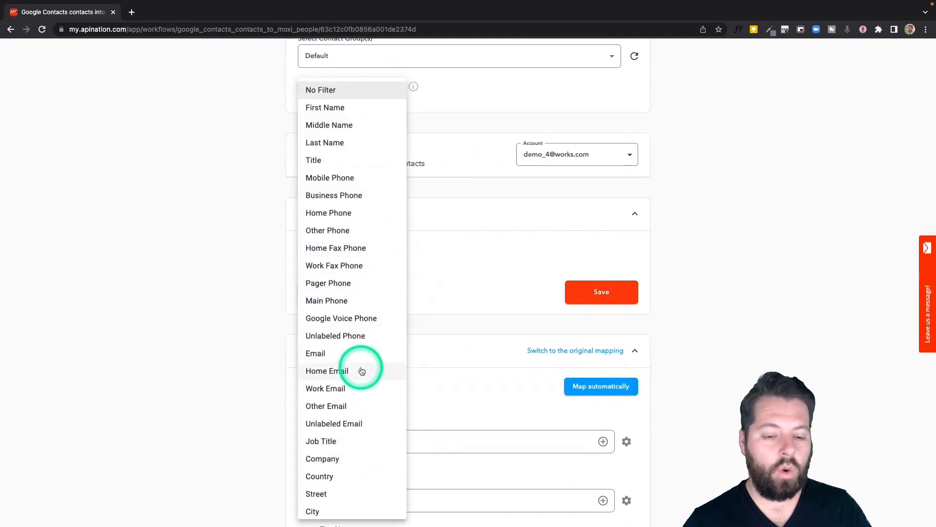
scroll(359, 372, down, 2)
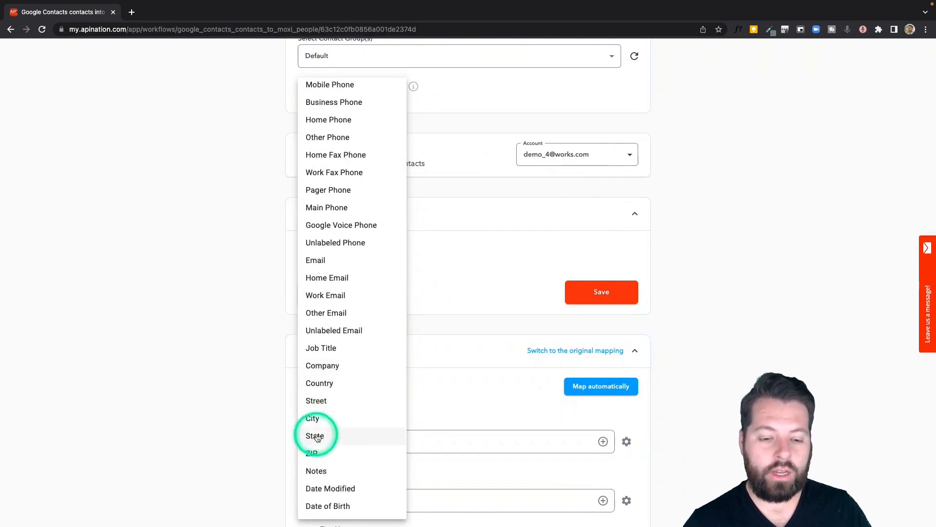
click(275, 411)
scroll(275, 411, up, 1)
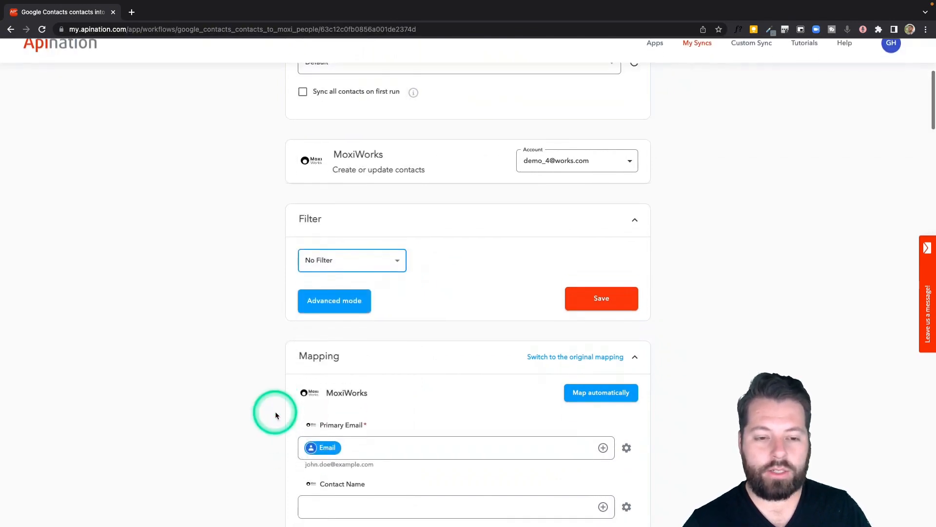
Map the MoxiWorks Contact Name field to the Google Contacts First Name followed by Last Name.
scroll(275, 411, down, 3)
scroll(275, 411, down, 3)
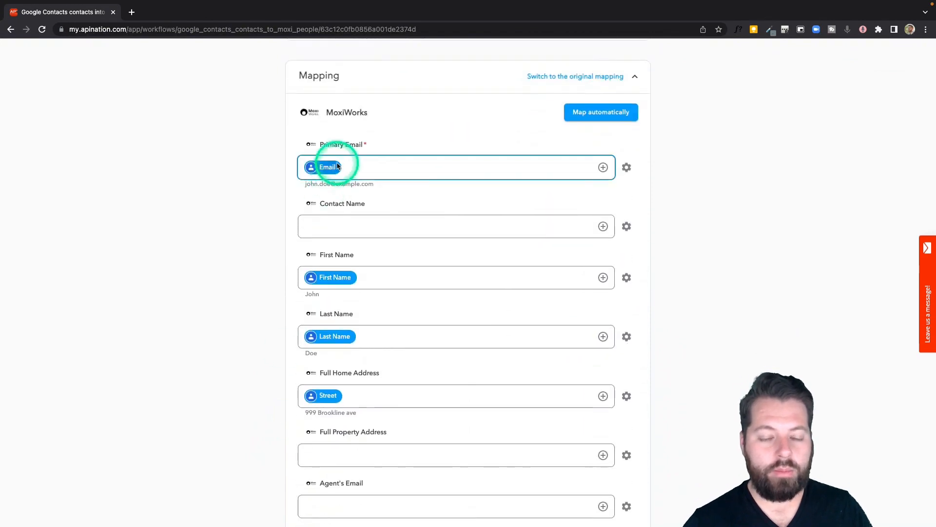
click(338, 223)
click(615, 225)
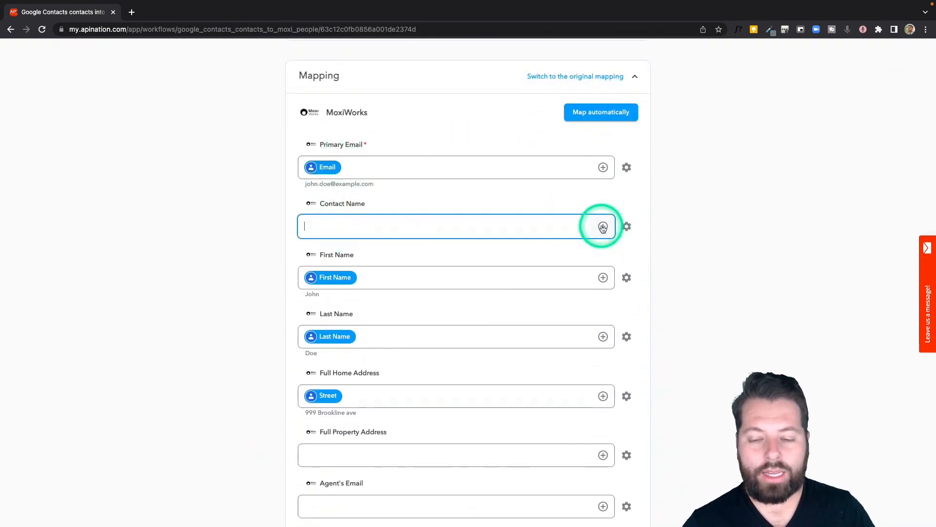
click(604, 227)
click(447, 274)
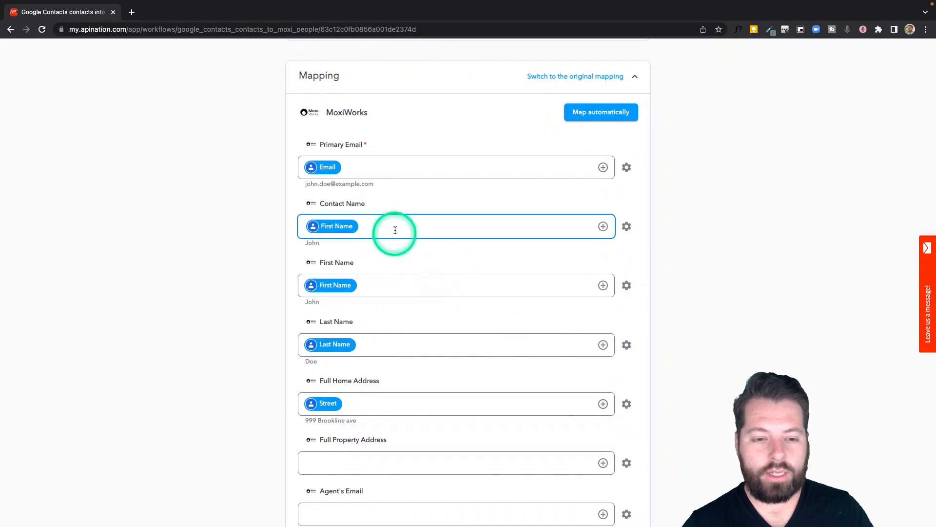
scroll(396, 226, up, 1)
click(603, 283)
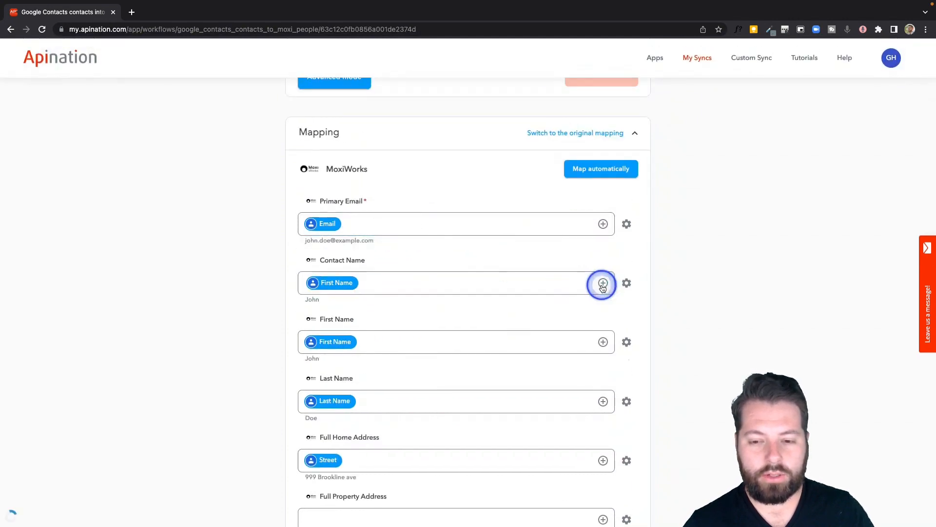
click(483, 388)
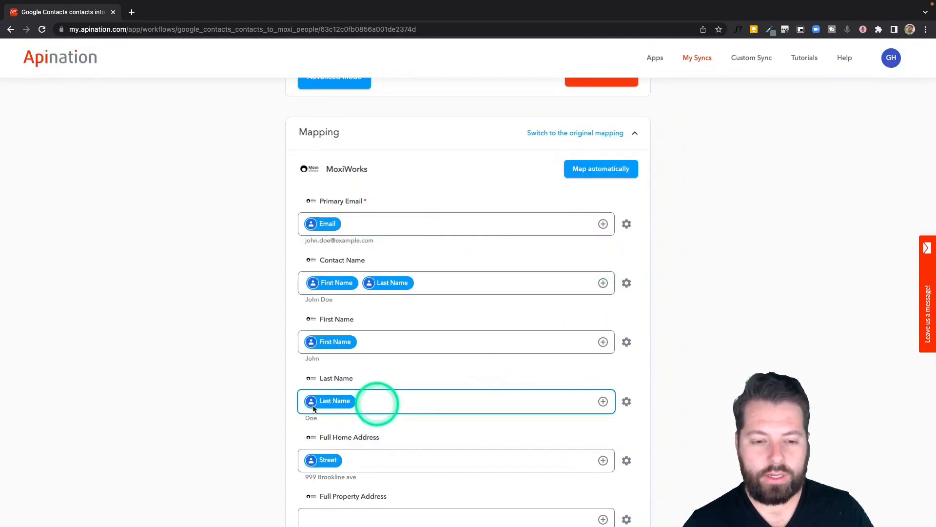
Review the remaining MoxiWorks mappings, start running the Google Contacts into Moxi sync, and open the list of all syncs.
scroll(259, 405, down, 13)
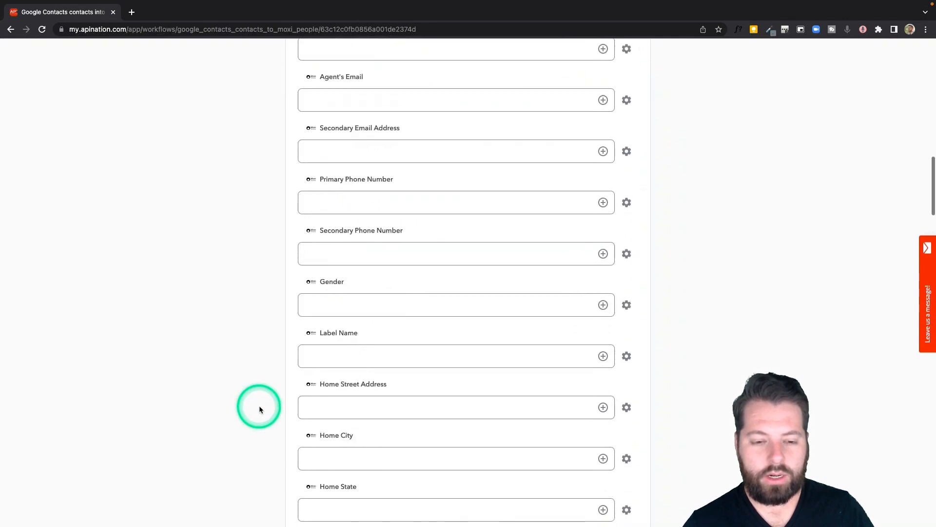
scroll(260, 409, down, 8)
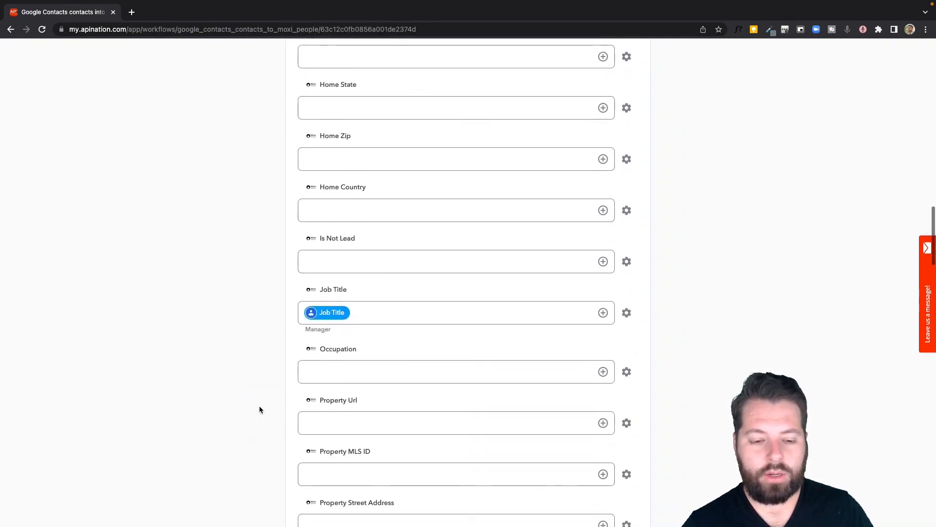
scroll(259, 405, down, 1)
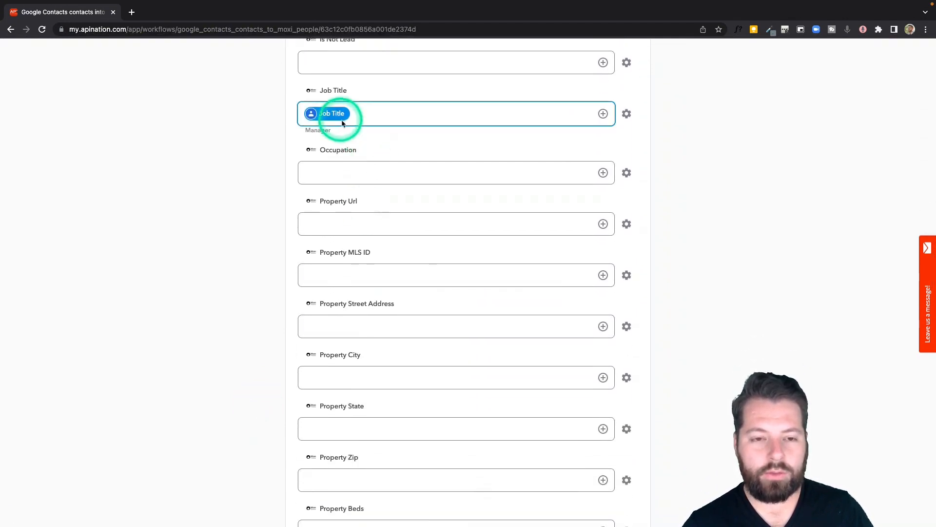
click(376, 378)
scroll(376, 379, up, 20)
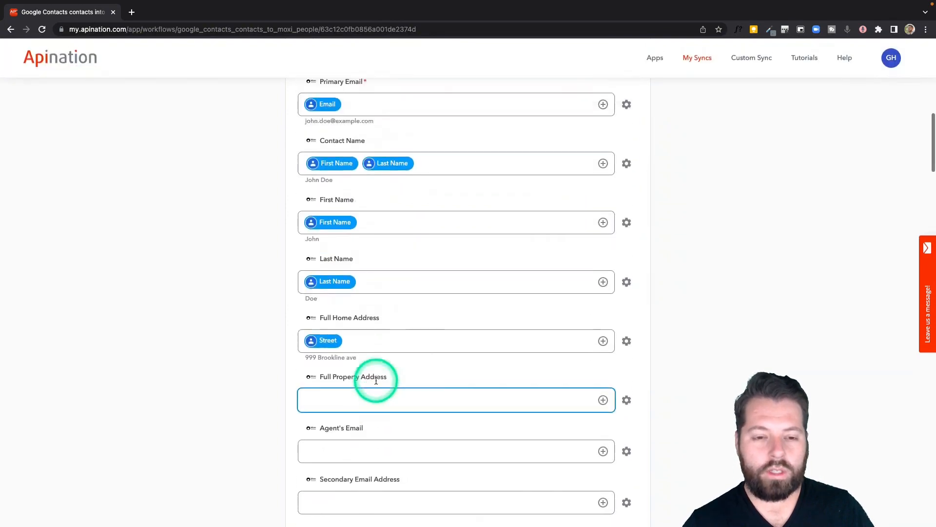
click(474, 178)
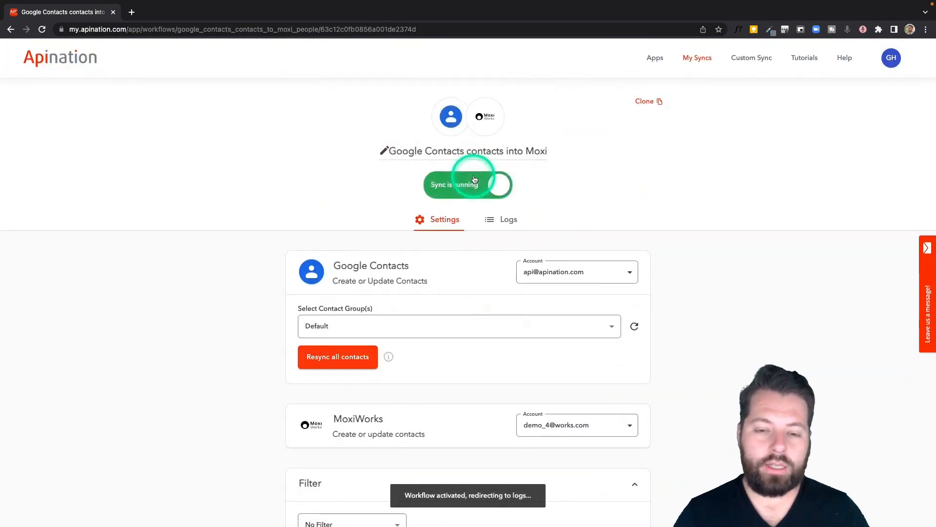
click(698, 58)
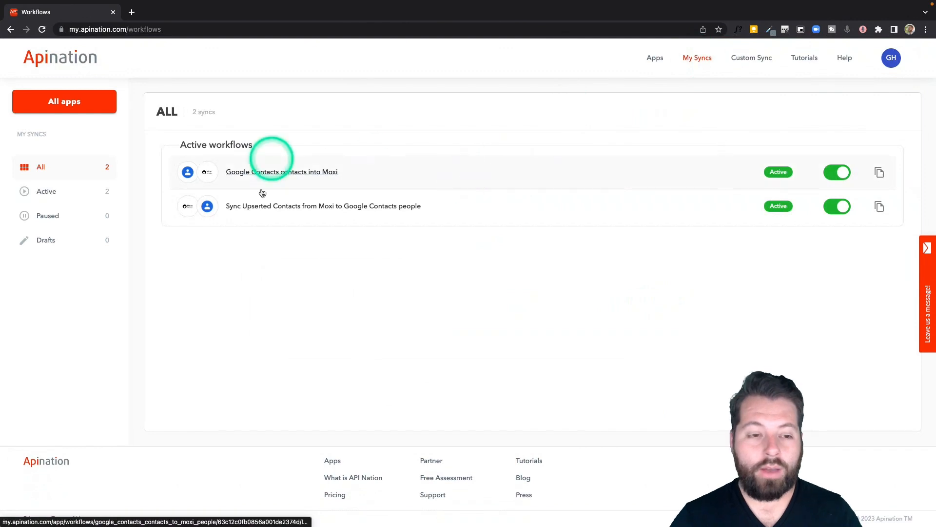